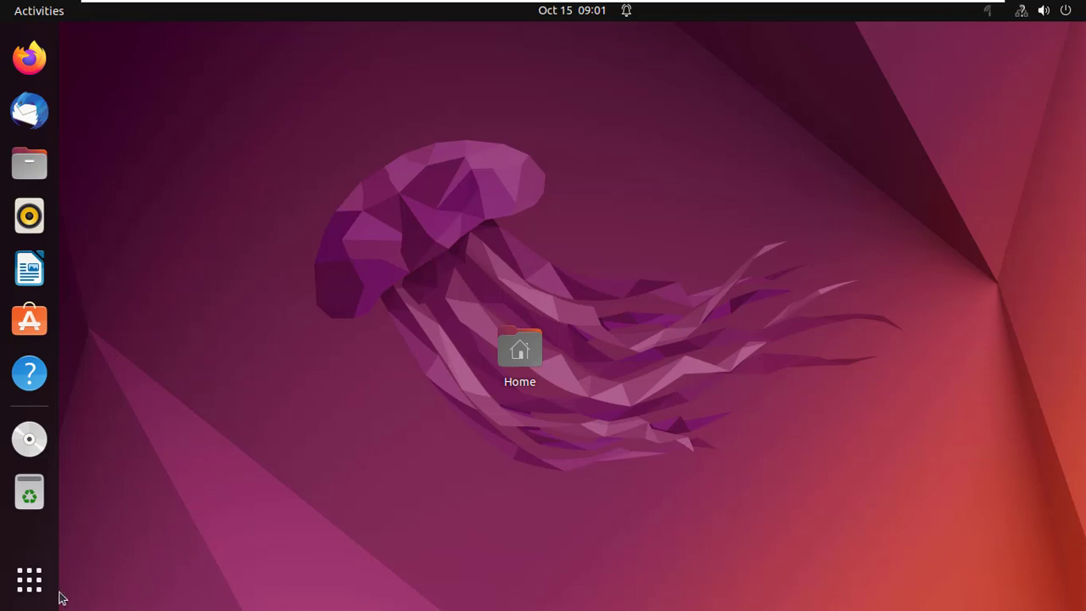
Launch Terminal from the GNOME applications grid.
left_click(30, 580)
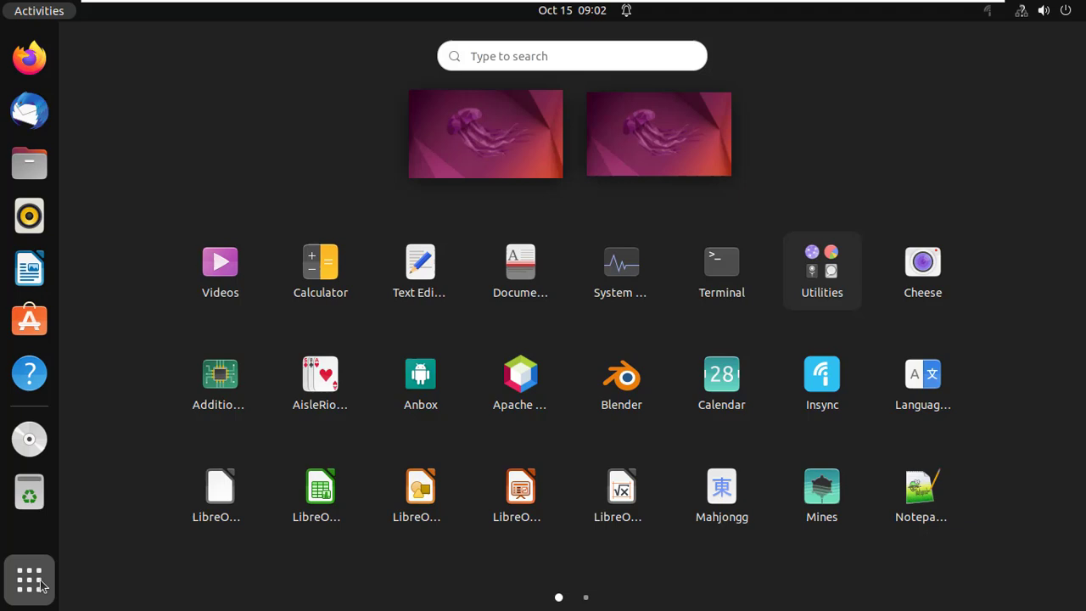
left_click(705, 277)
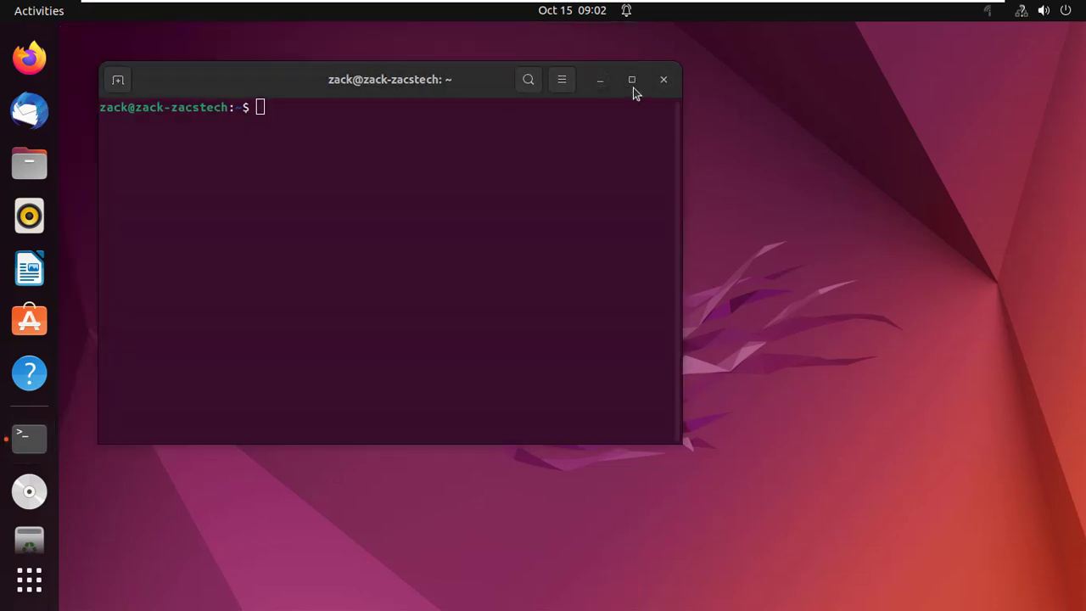
Maximize Terminal and run sudo adduser ken, entering the sudo password and ken's new password.
left_click(632, 81)
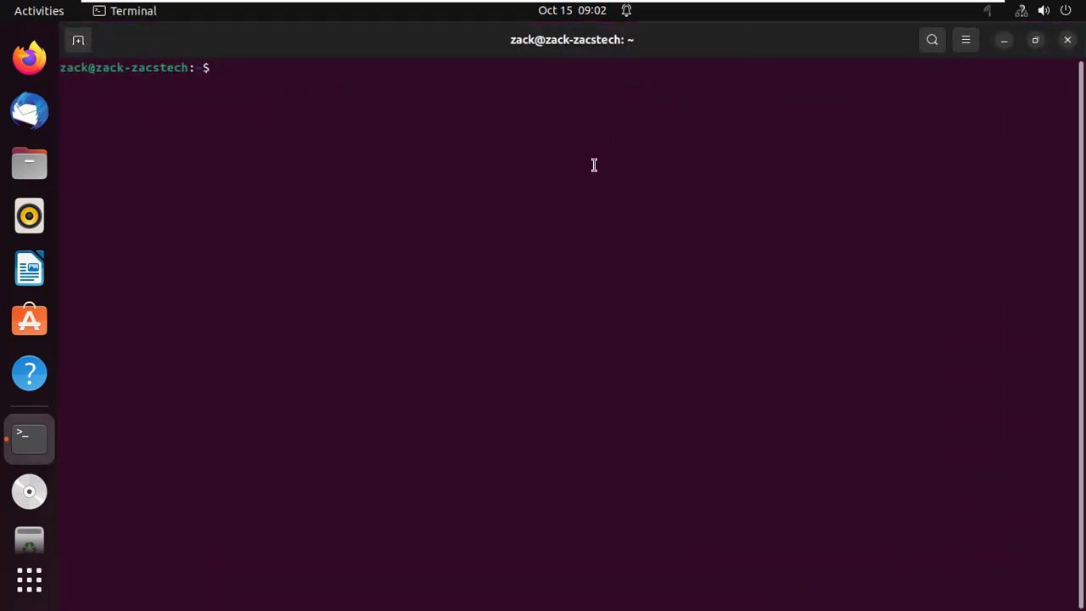
type("sudo")
type(" a")
type("dduse")
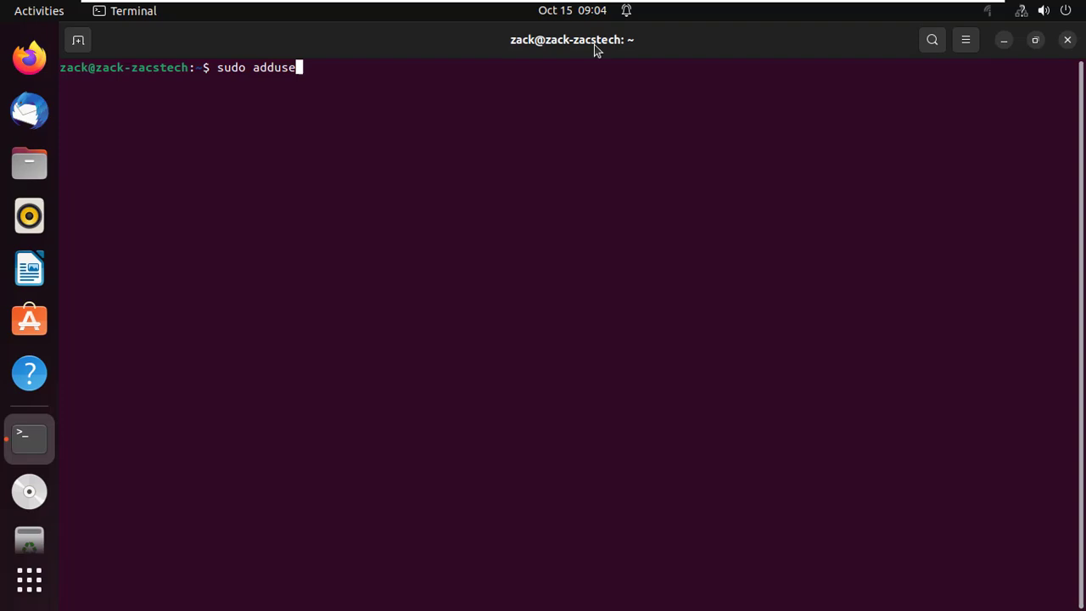
type("r ")
type("ken")
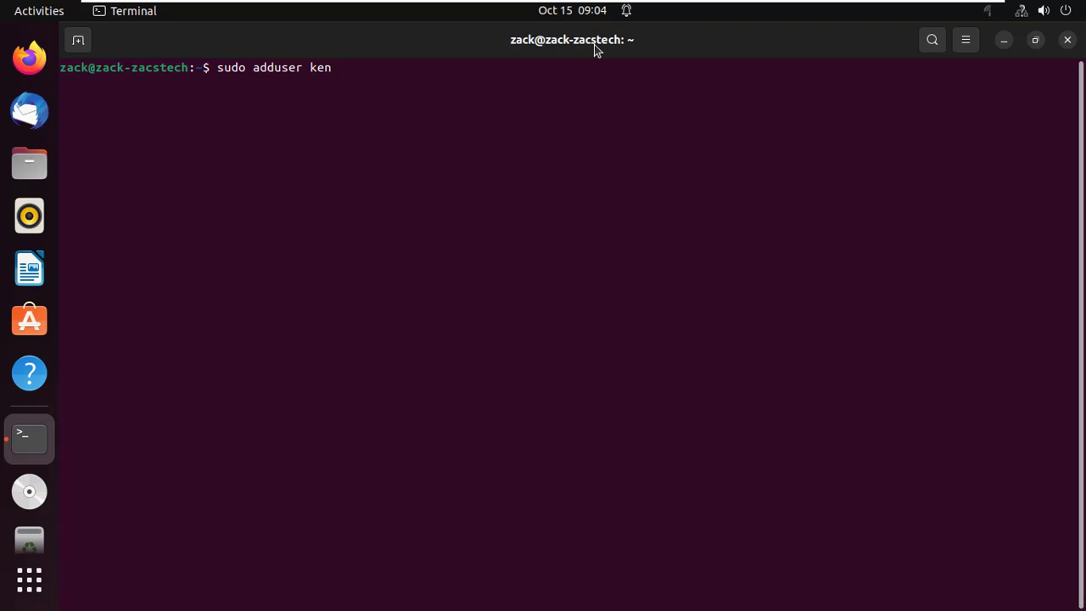
key("Return")
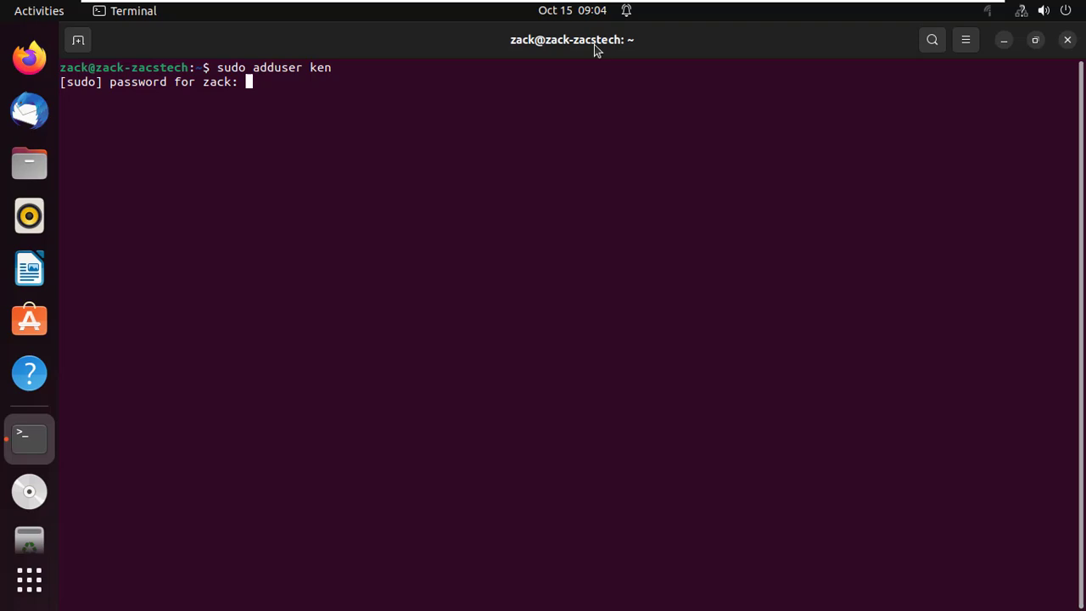
key("Return")
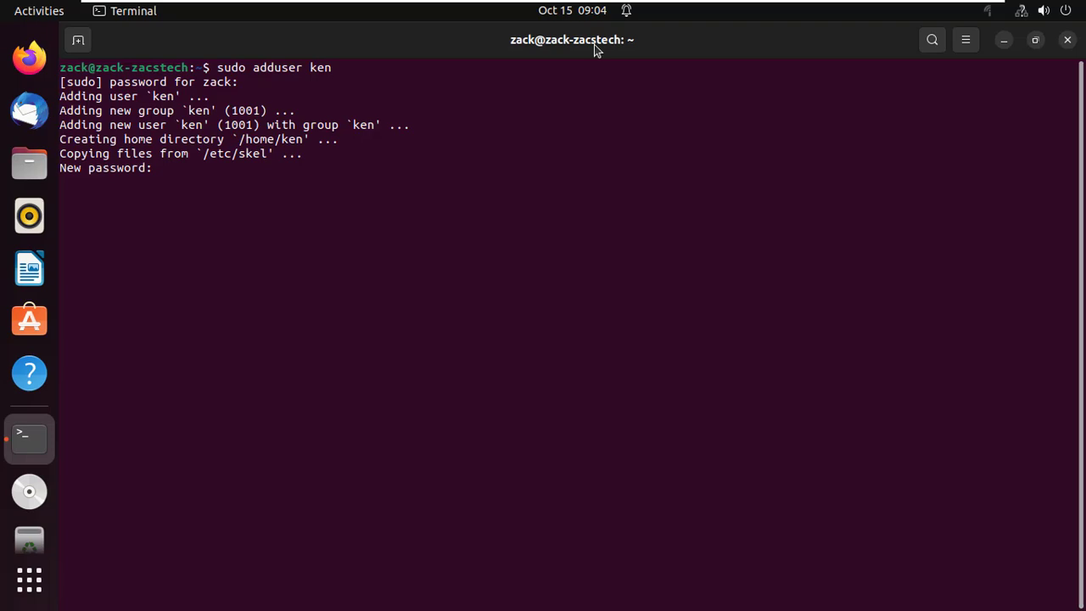
key("Return")
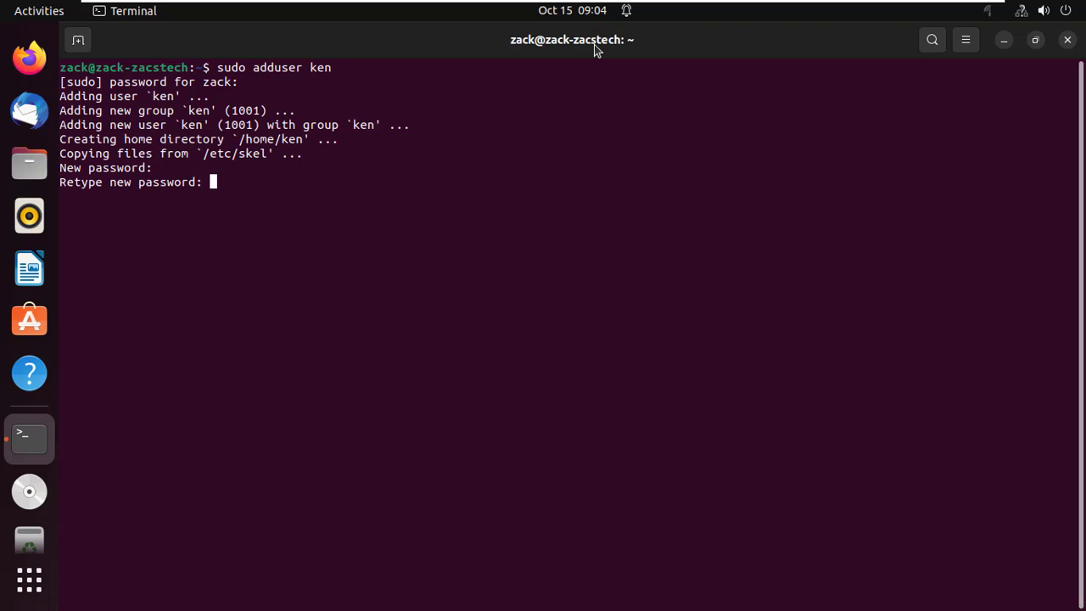
Confirm ken's password, then enter his full name and room number 01.
key("Return")
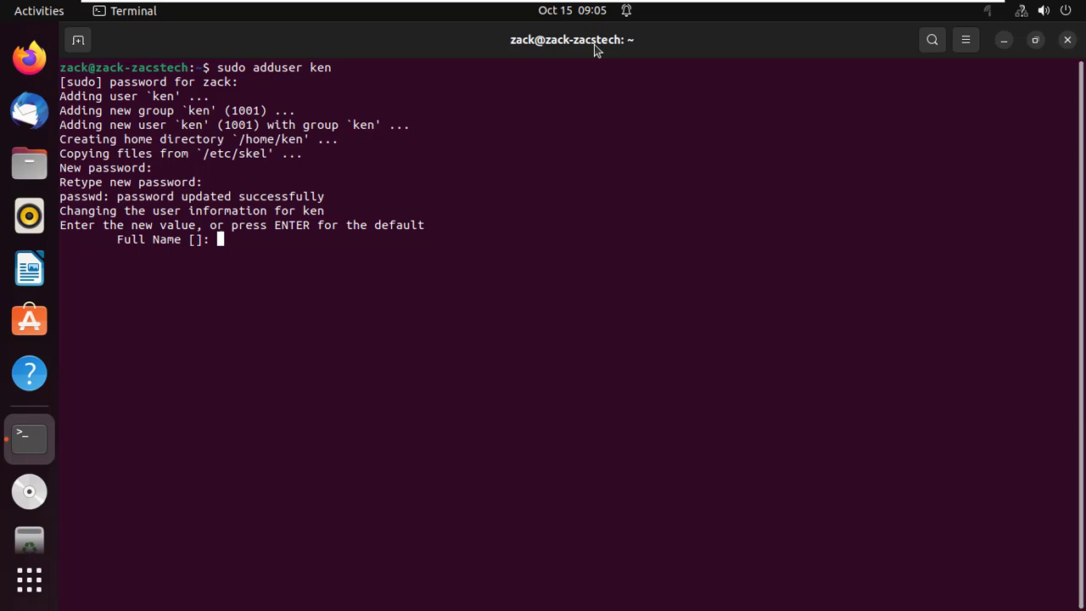
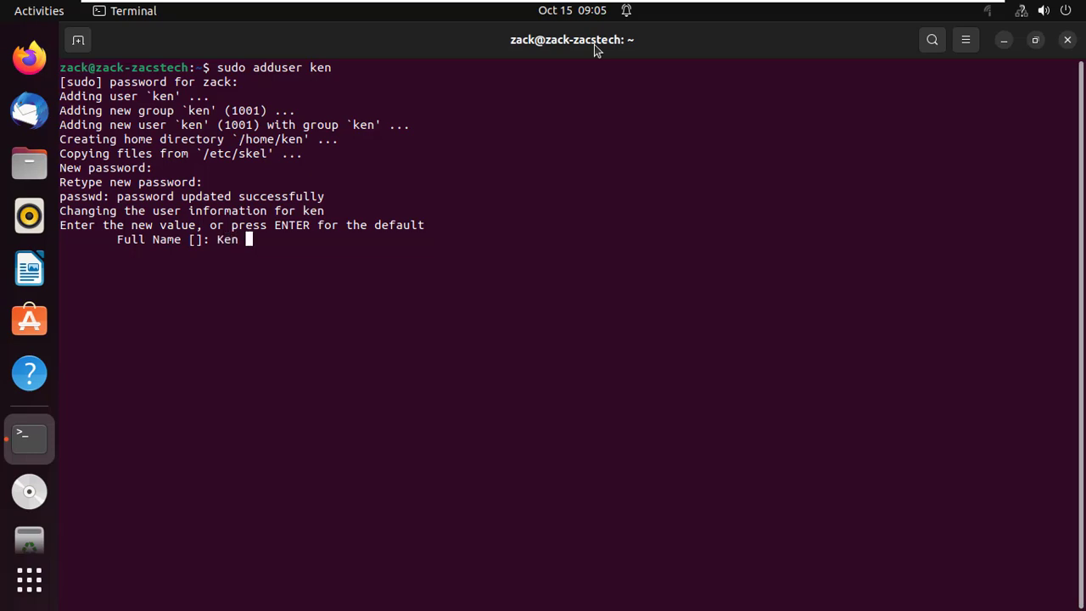
key("Return")
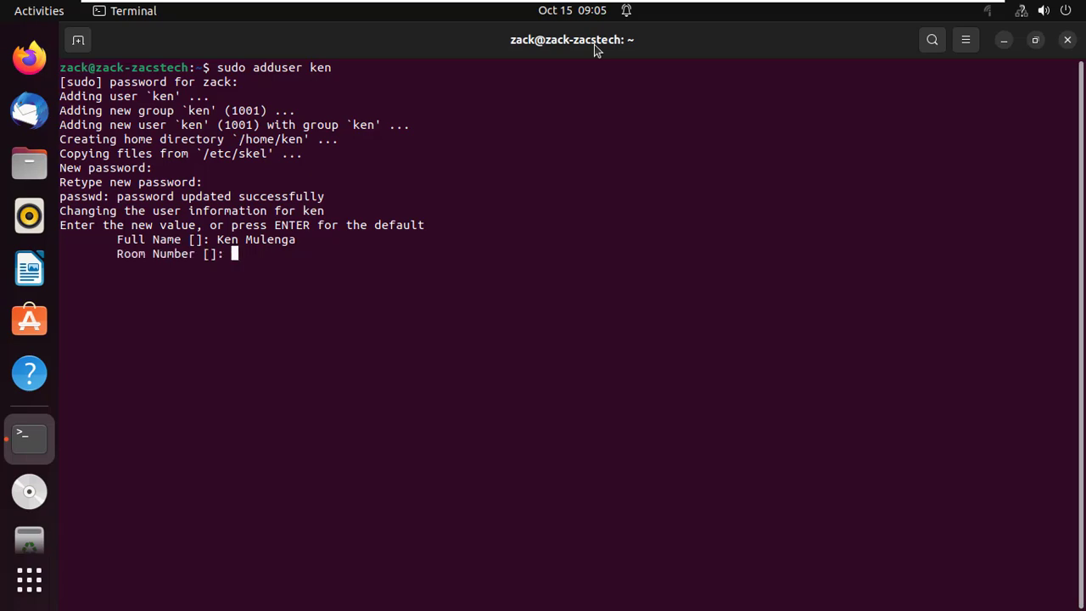
type("01")
key("Return")
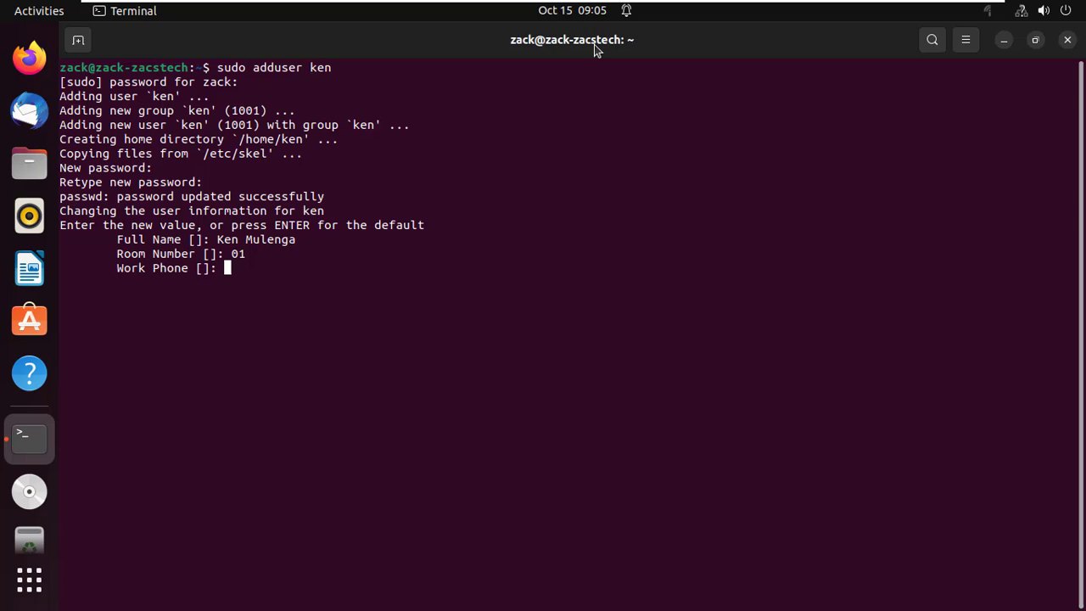
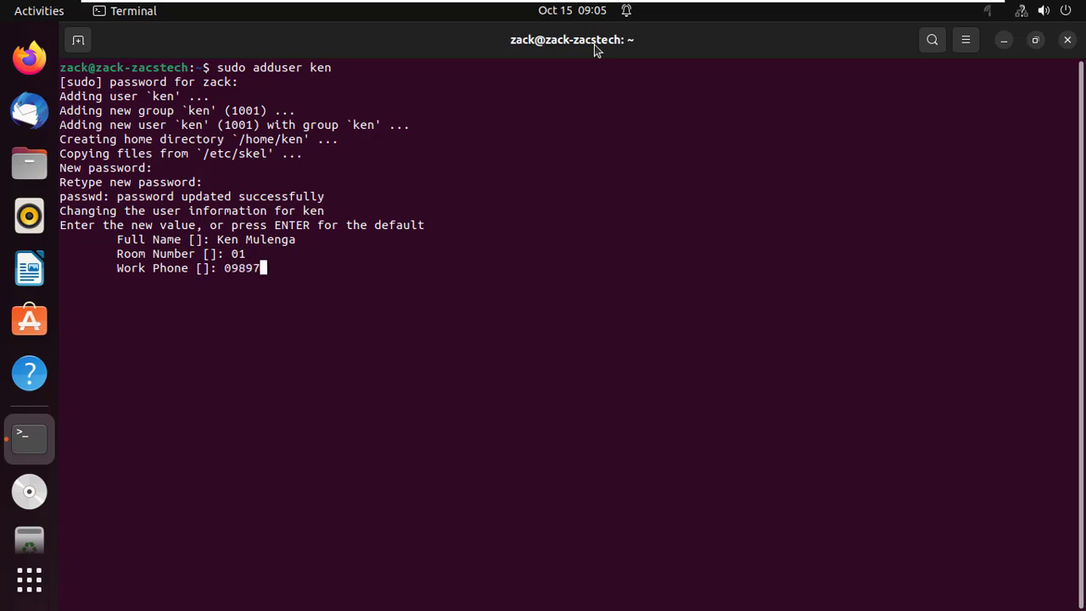
Enter ken's work and home phone numbers, leave Other blank, and confirm the details with y.
key("Return")
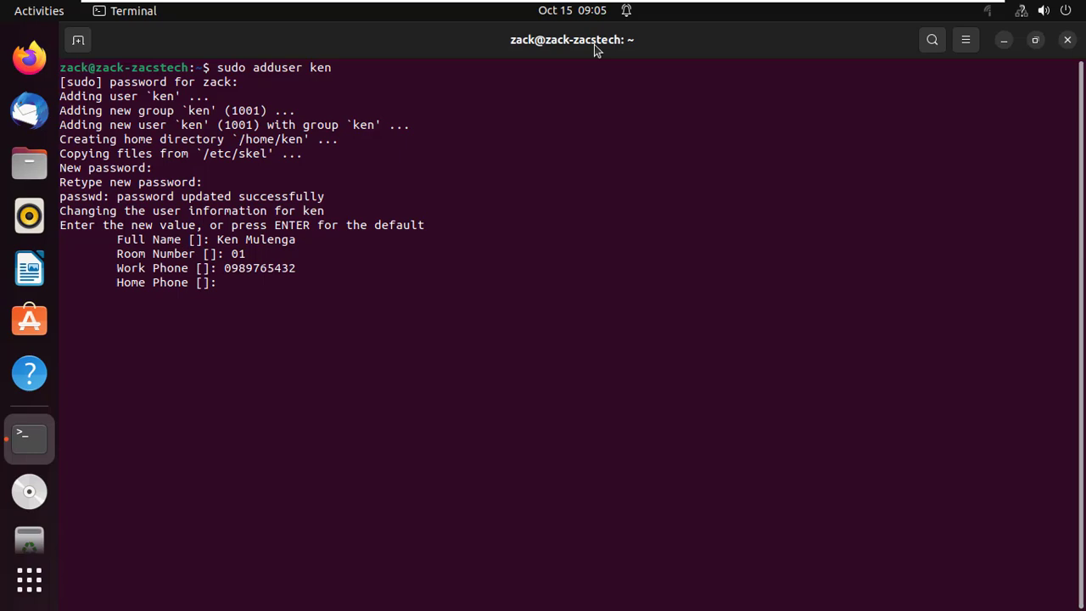
type("23456")
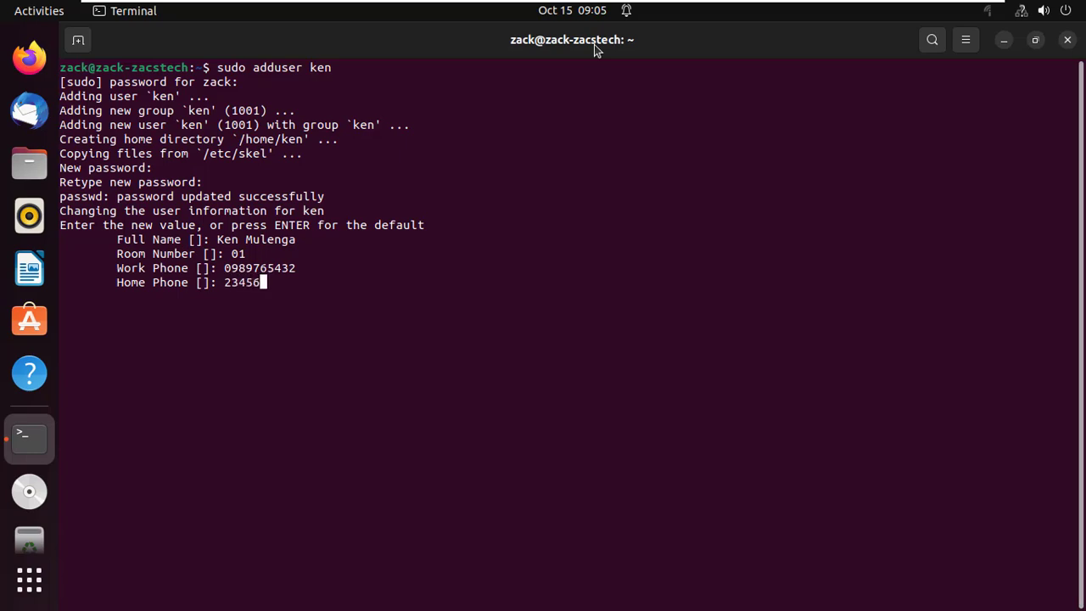
type("78")
key("Return")
key("Return")
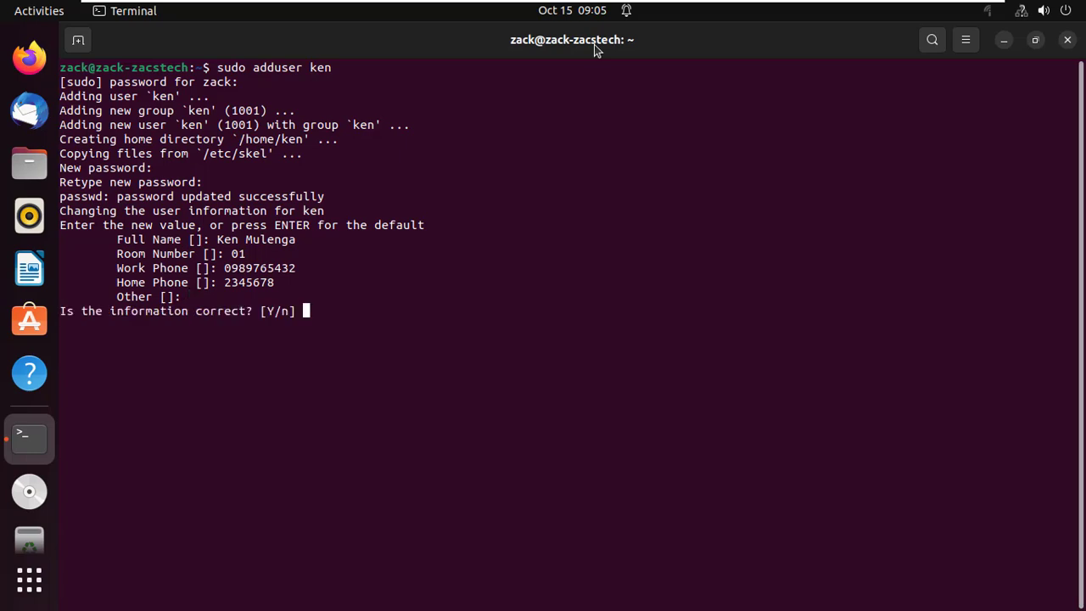
type("y")
key("Return")
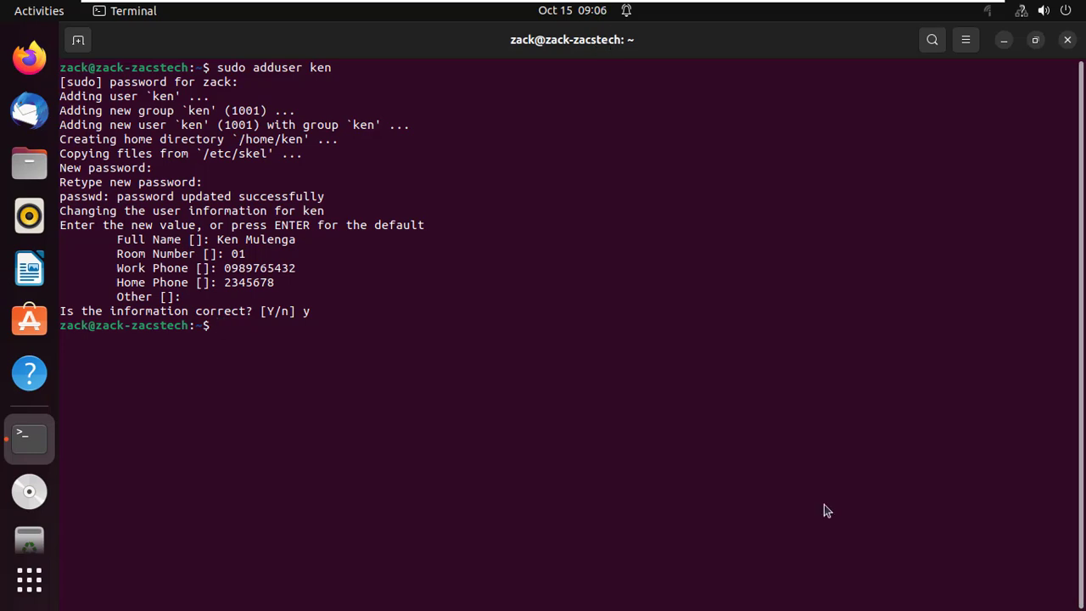
Check ken's user and group ids with id ken, then try su -l ken.
type("id ")
type("ken")
key("Return")
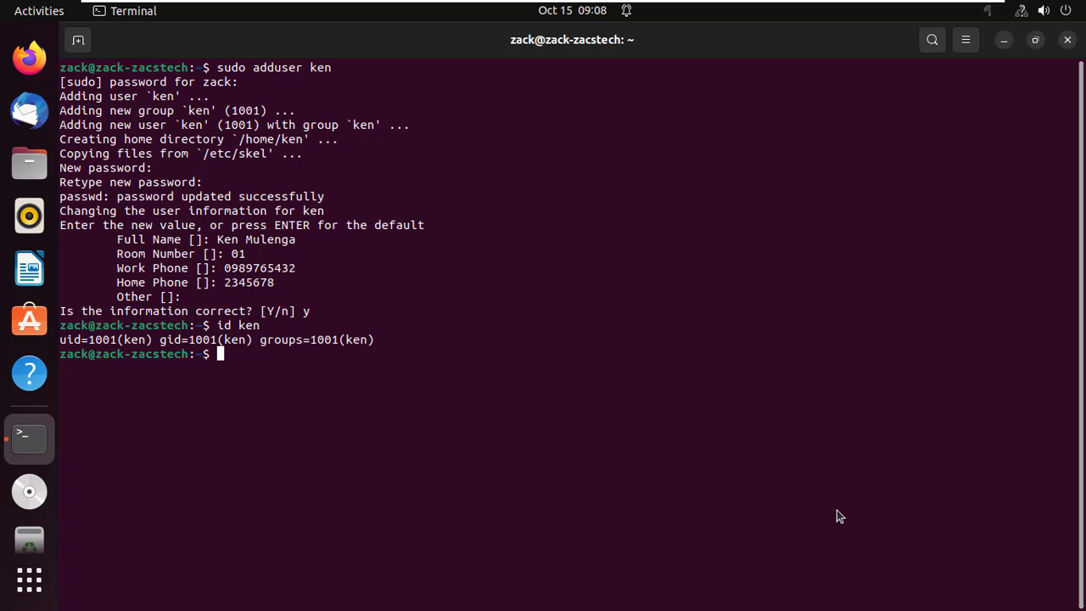
type("su")
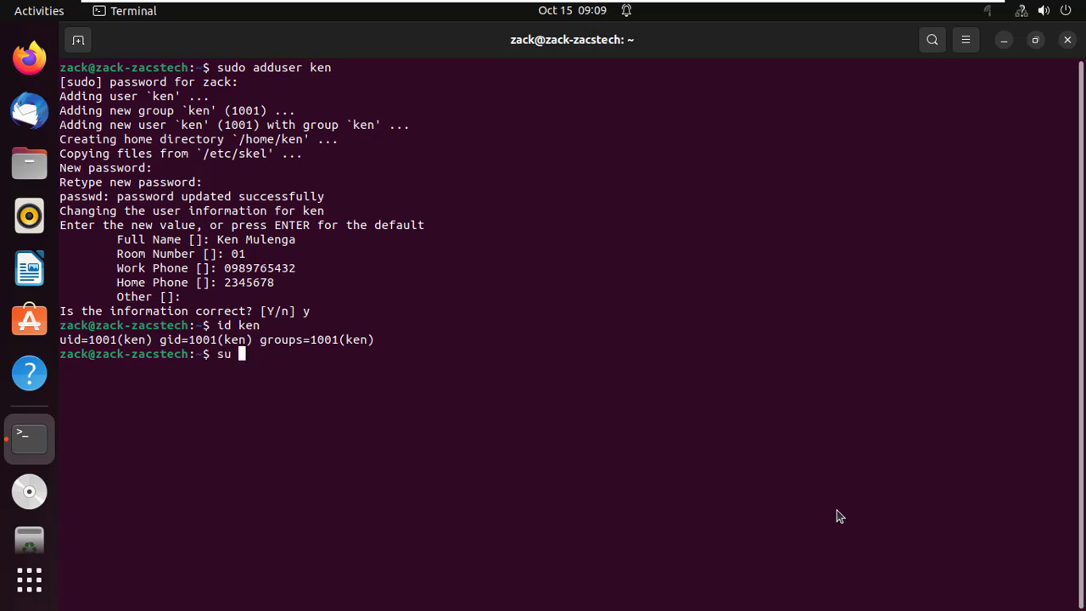
type(" -l ")
type("ke")
type("n")
key("Return")
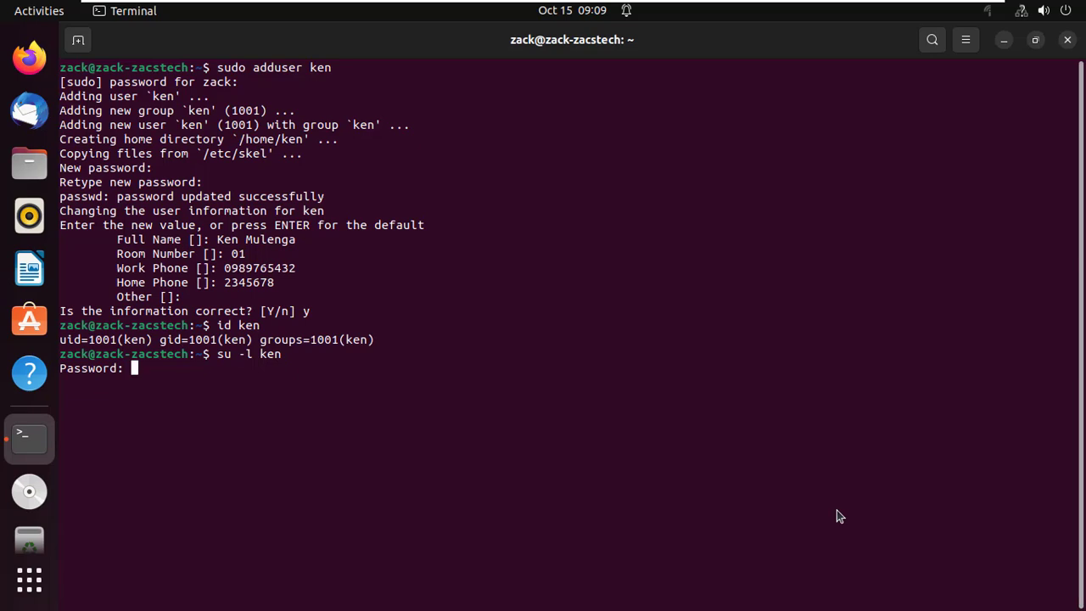
key("Return")
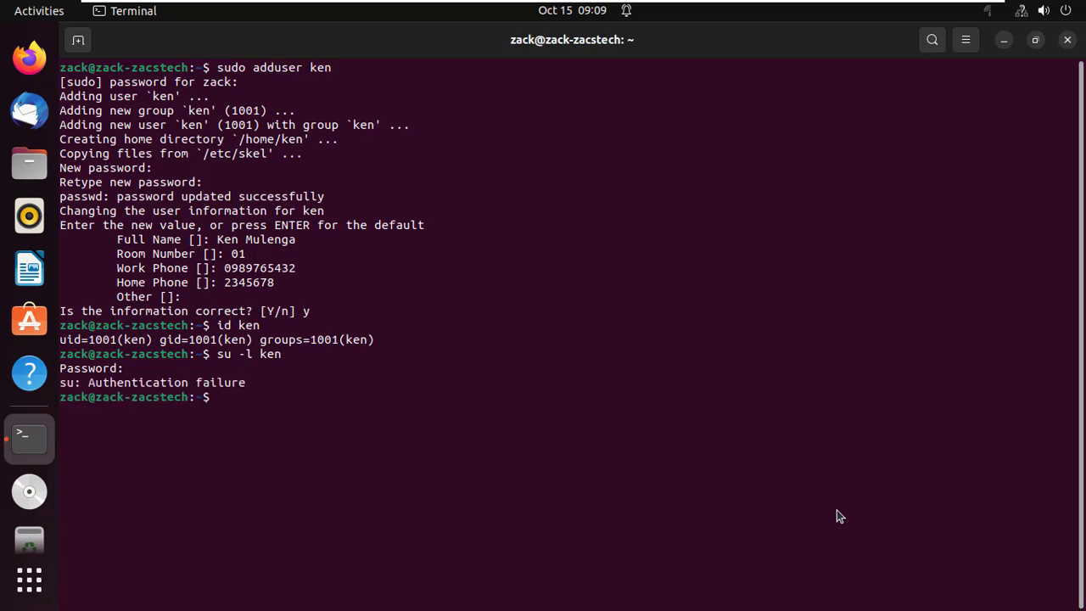
Retry su -l ken after the authentication failure and log in as ken.
key("Up")
key("Return")
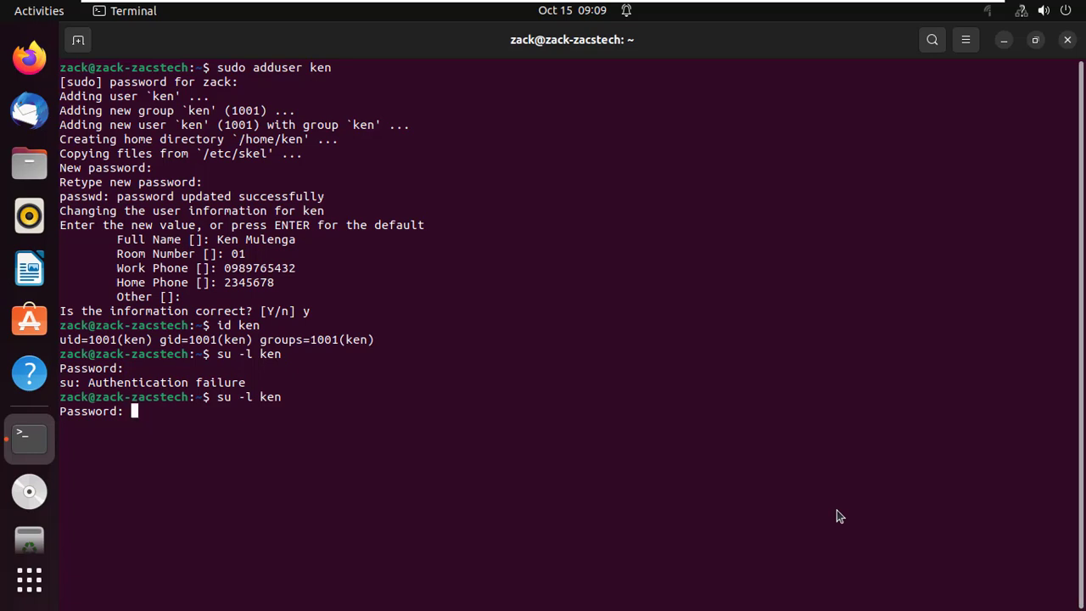
key("Return")
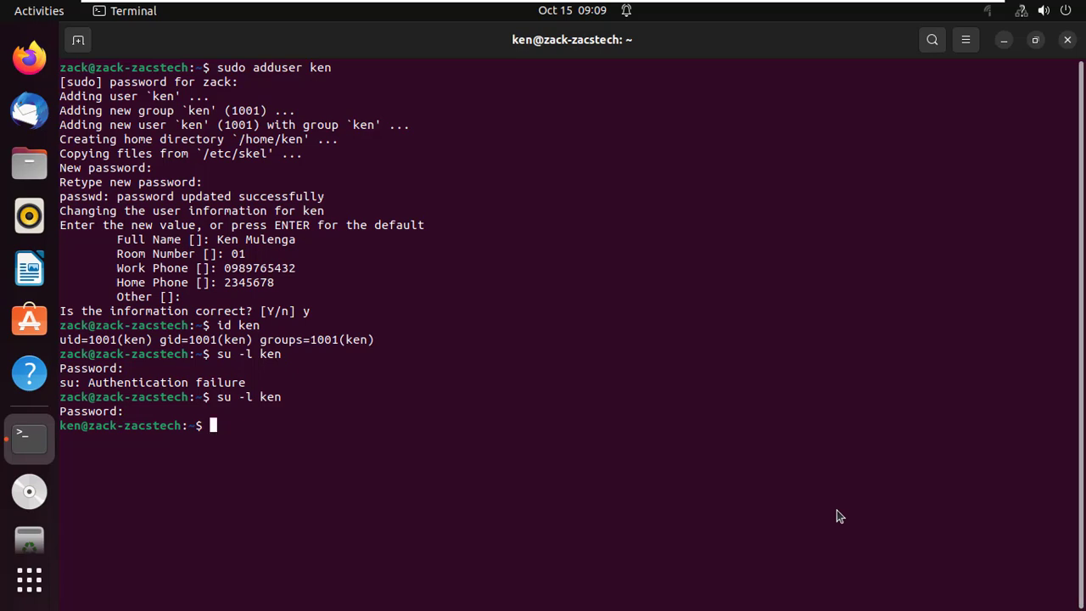
As ken, attempt sudo apt update and get refused sudo access.
type("sud")
type("o apt ")
type("upd")
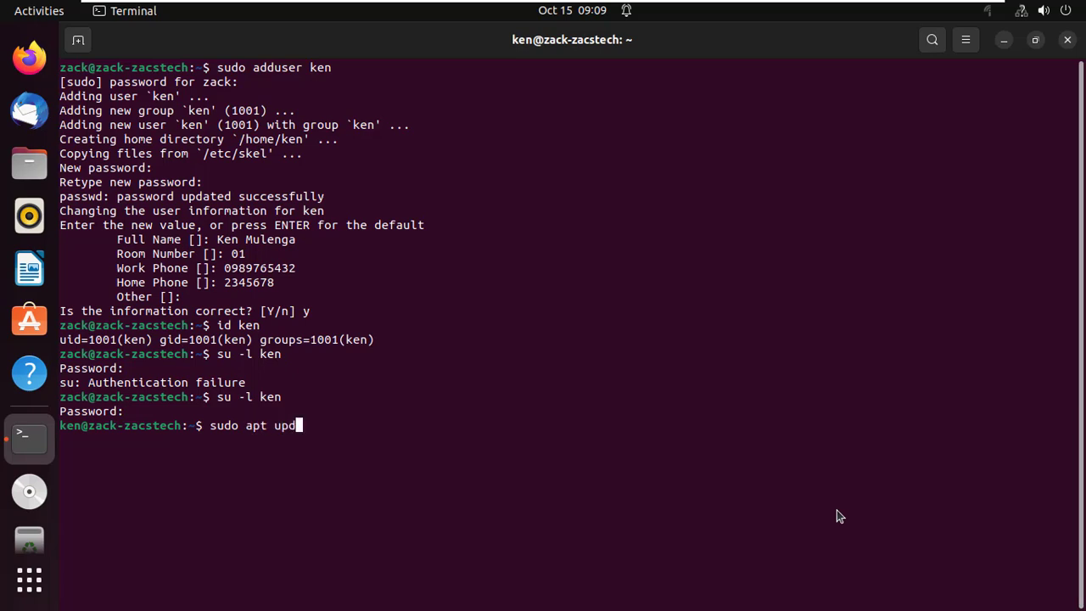
type("ate")
key("Return")
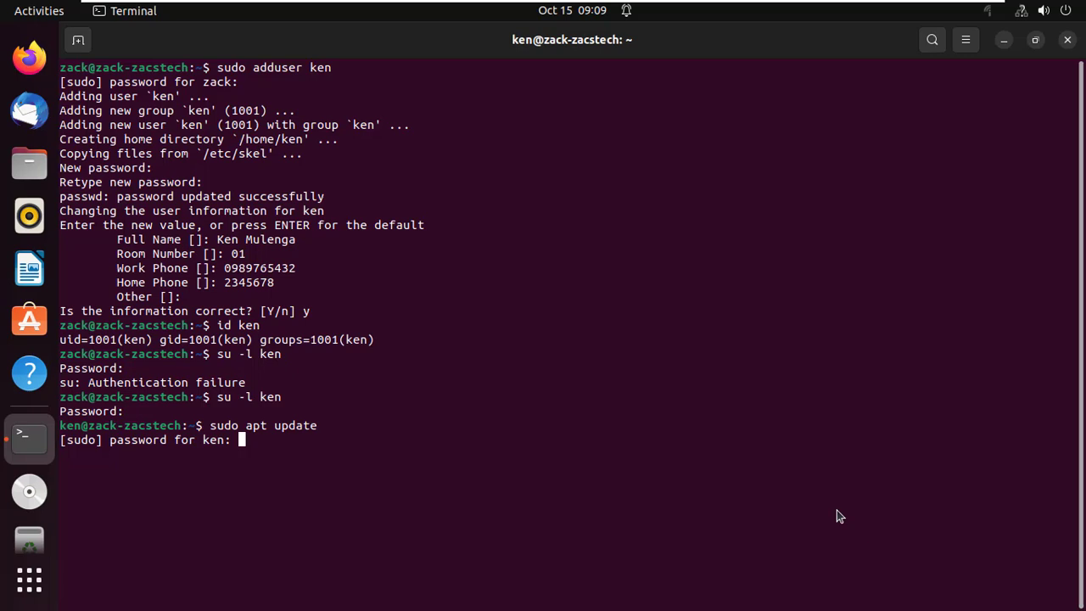
key("Return")
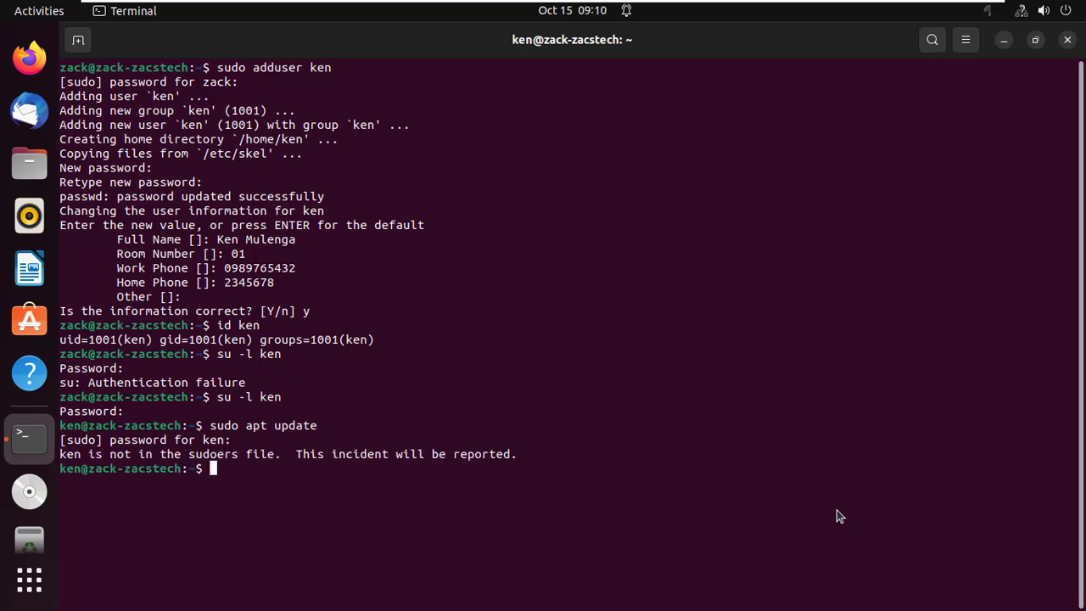
Switch back to zack with su -l zack and type sudo usermod -a -G sudo ken.
type("su ")
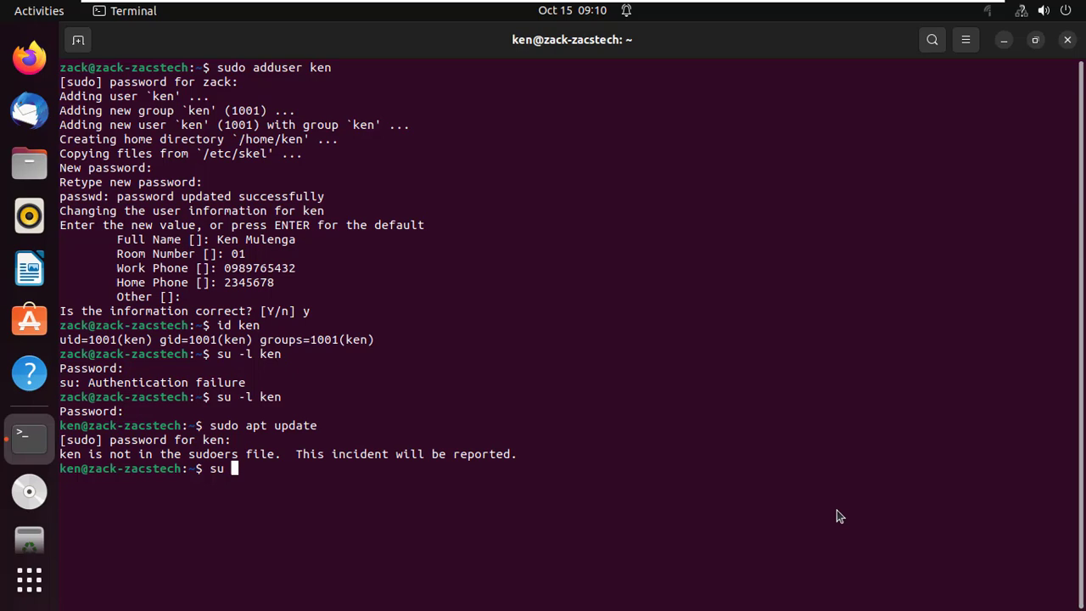
type("-l ")
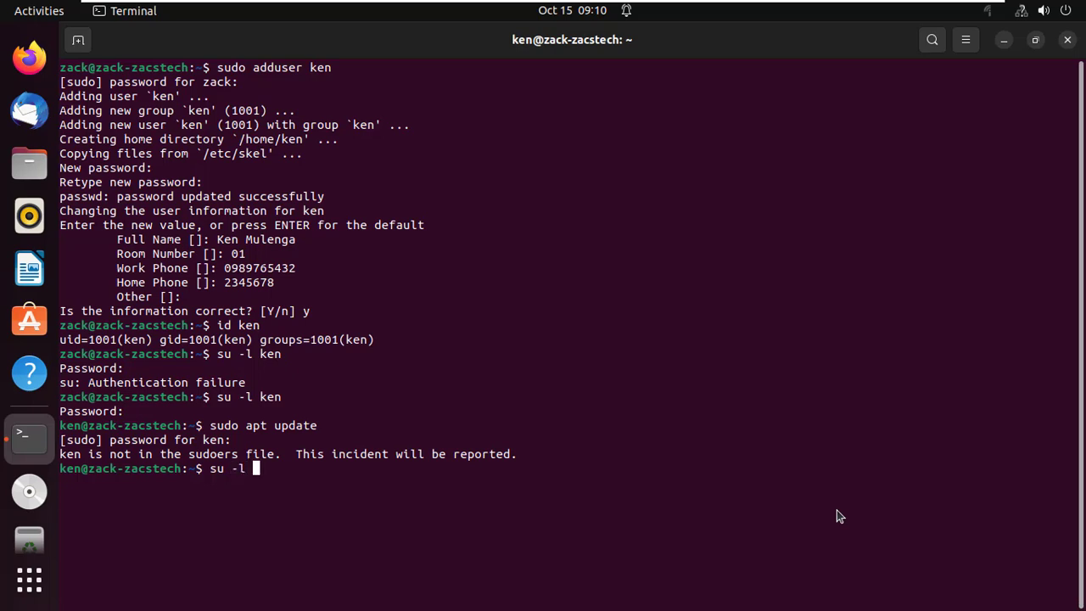
type("zac")
type("k")
key("Return")
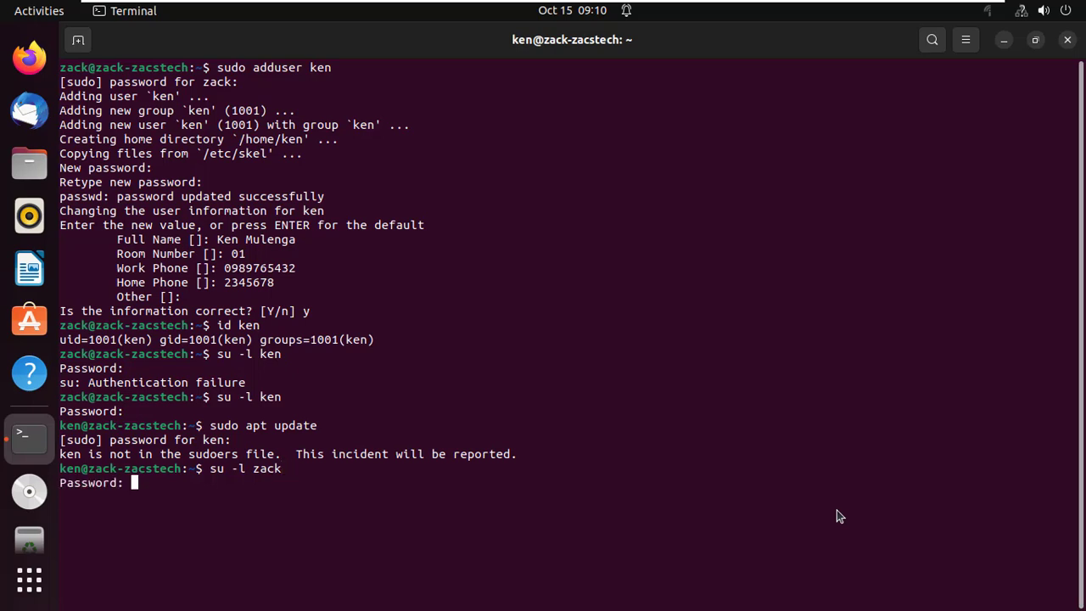
key("Return")
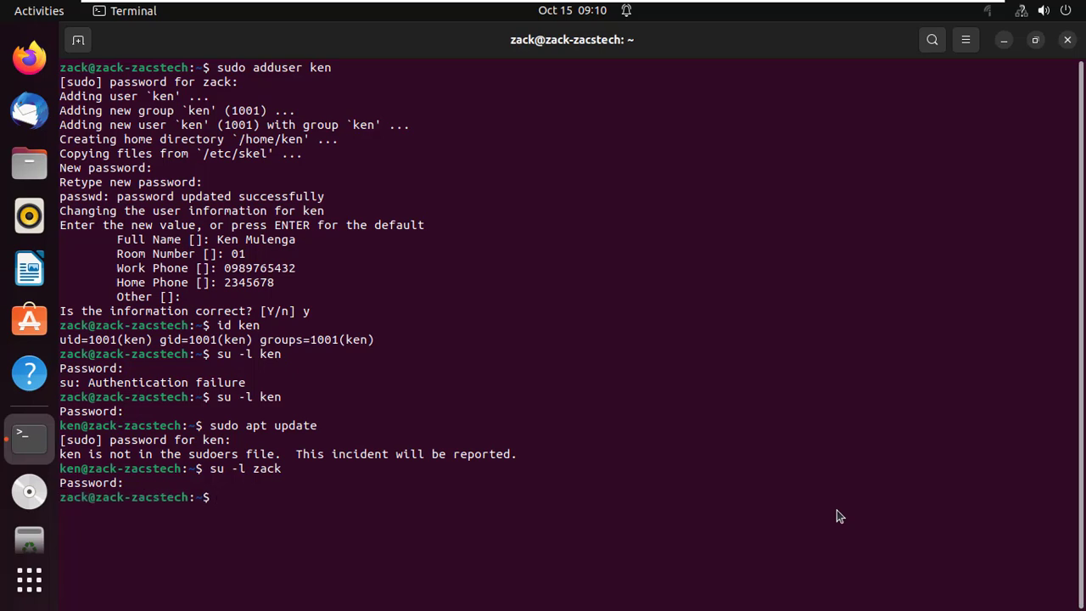
type("sudo usermod -a -G sudo ken")
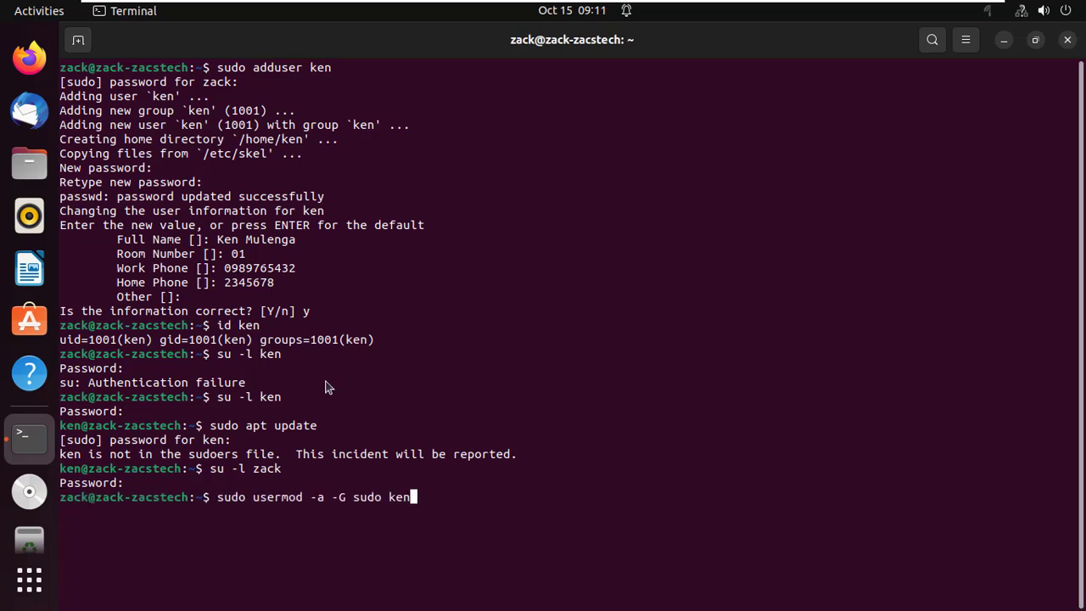
Add ken to the sudo group, then log in as ken with su -l ken.
key("Return")
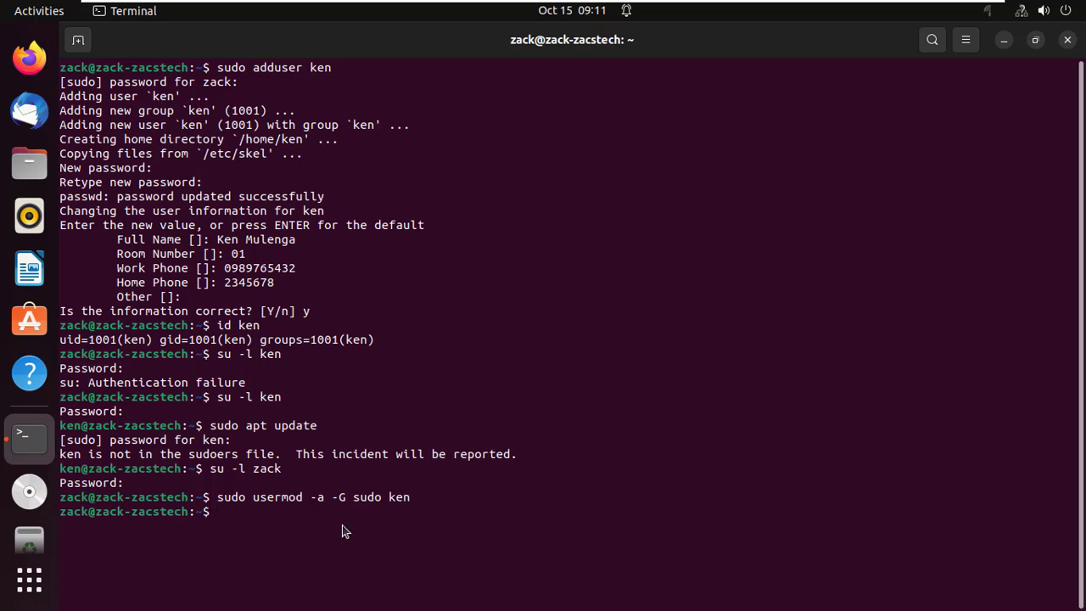
type("su")
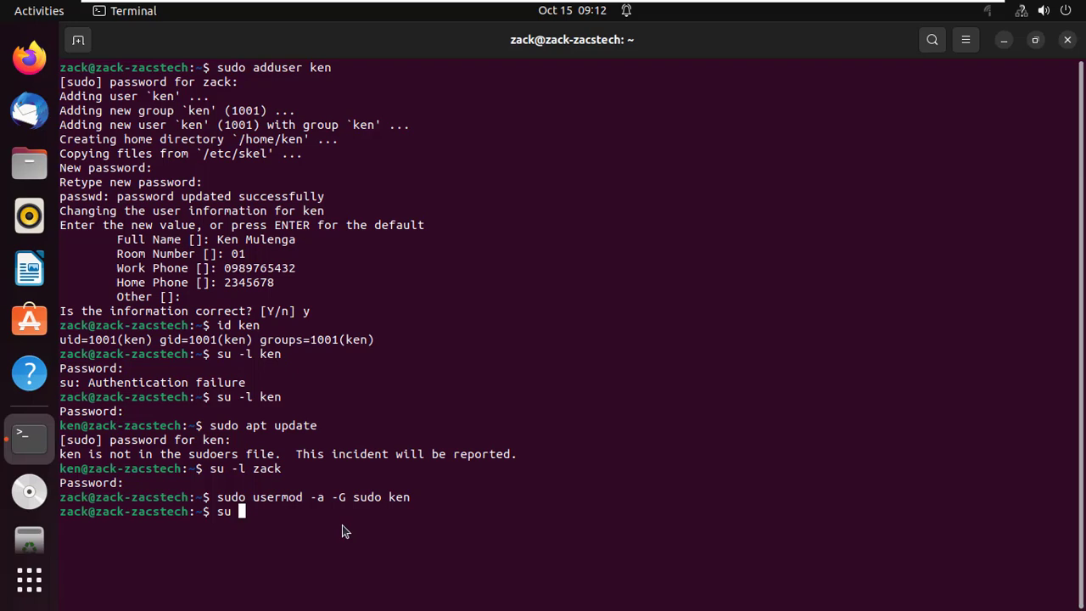
type(" -")
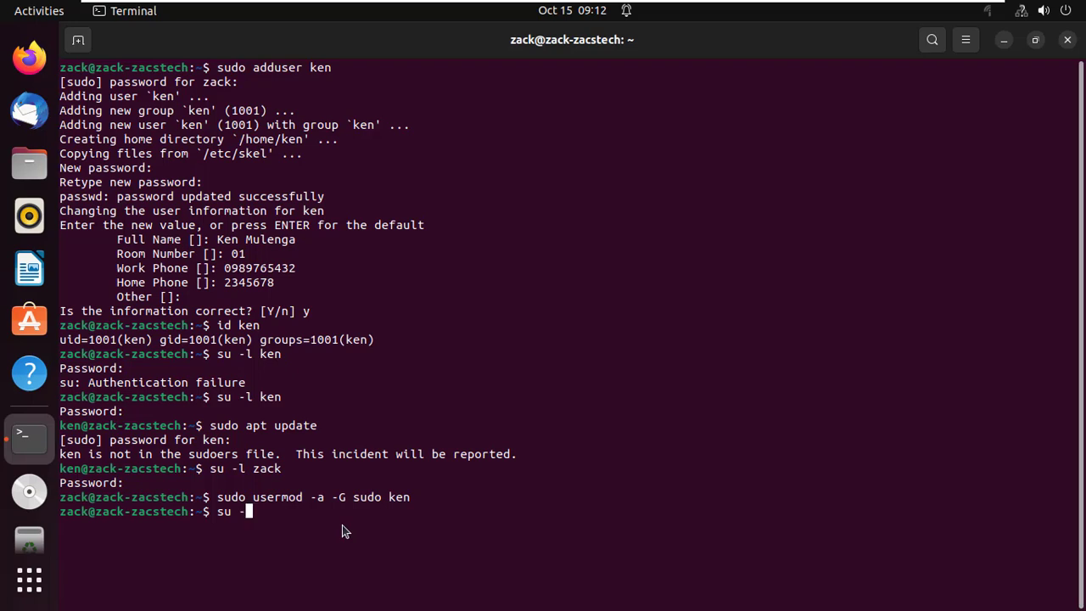
type("l k")
type("en")
key("Return")
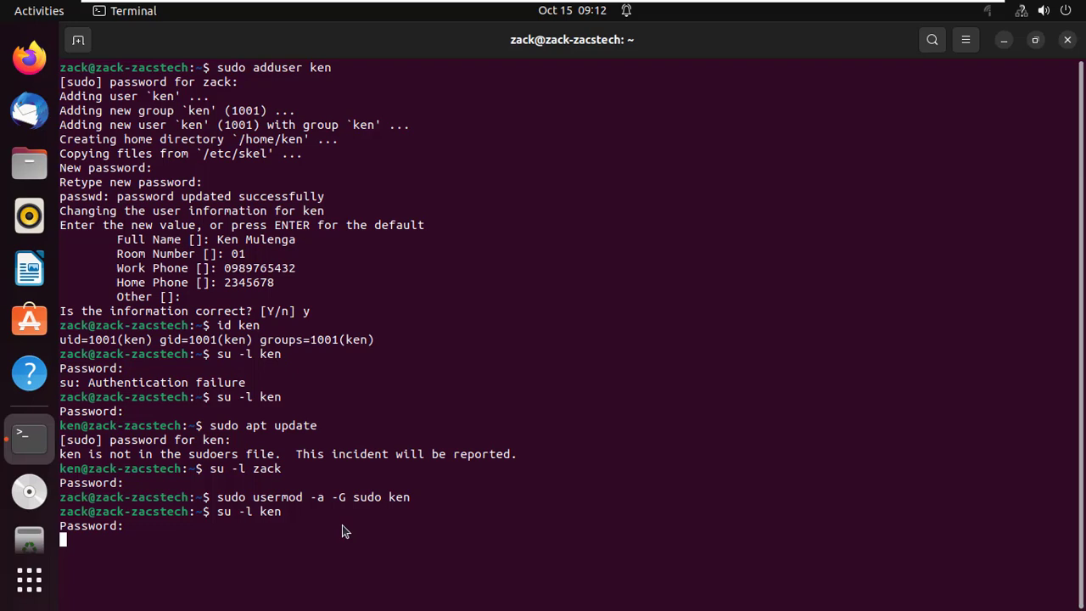
key("Return")
Run sudo apt update as ken, interrupt it with Ctrl+C, and clear the screen.
type("sudo")
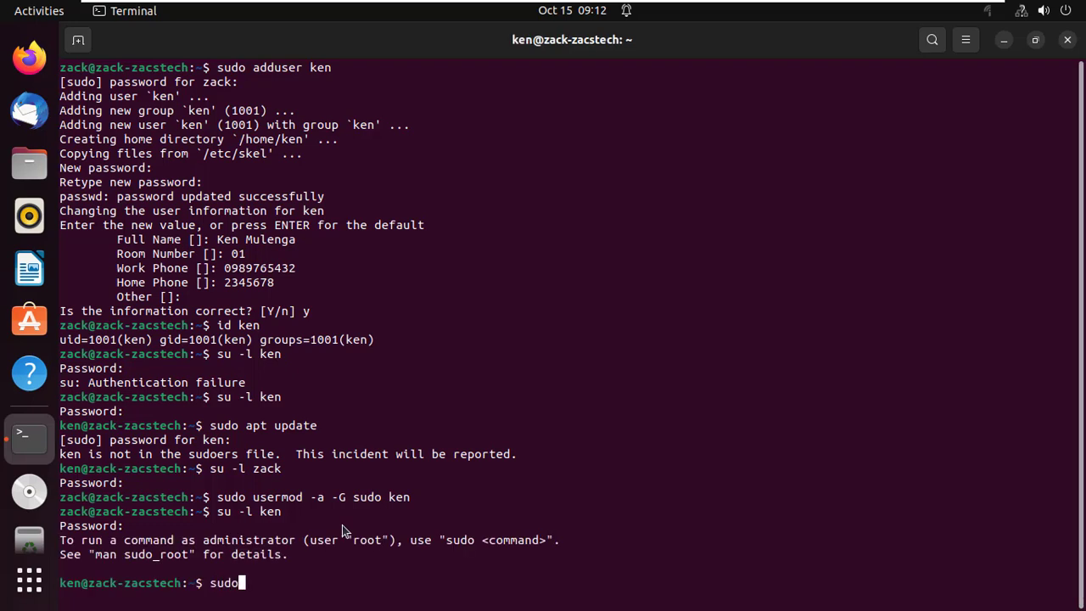
type(" a")
type("pt")
type("upd")
type("ate")
key("Return")
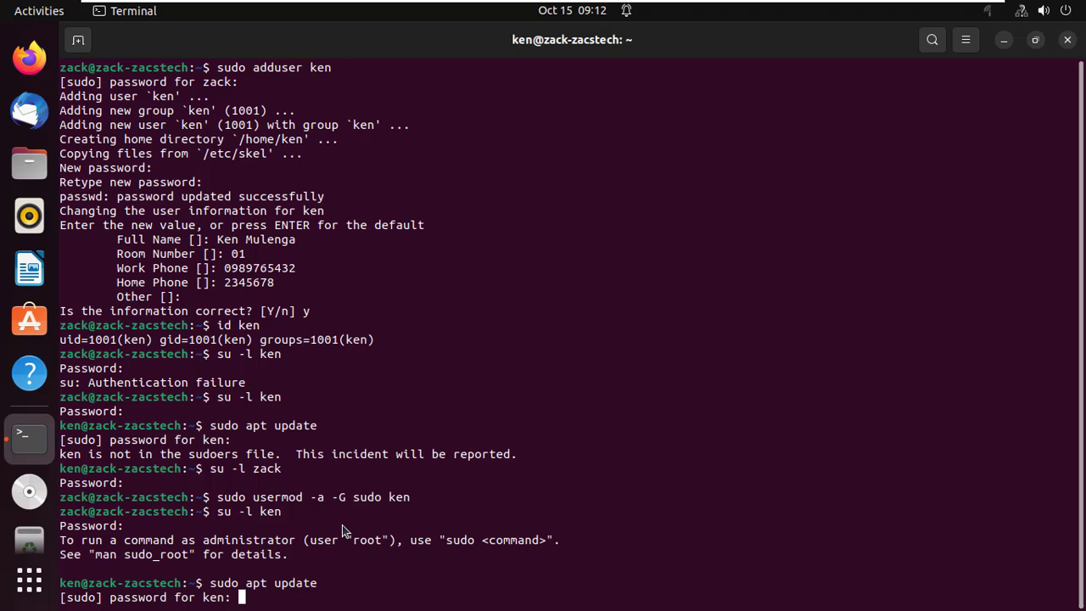
key("Return")
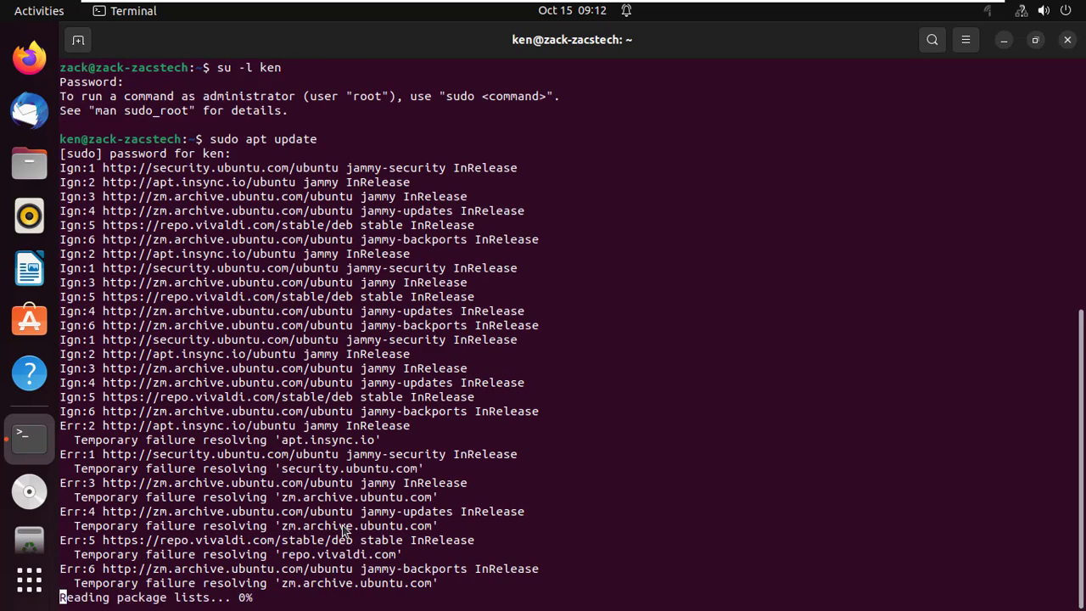
key("ctrl+c")
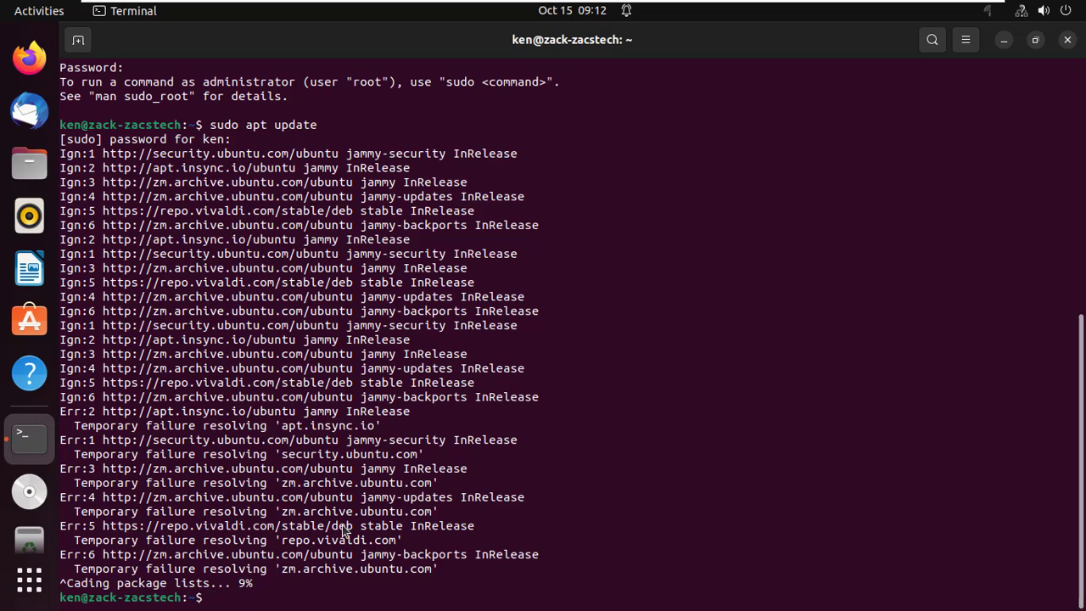
type("clea")
type("r")
key("Return")
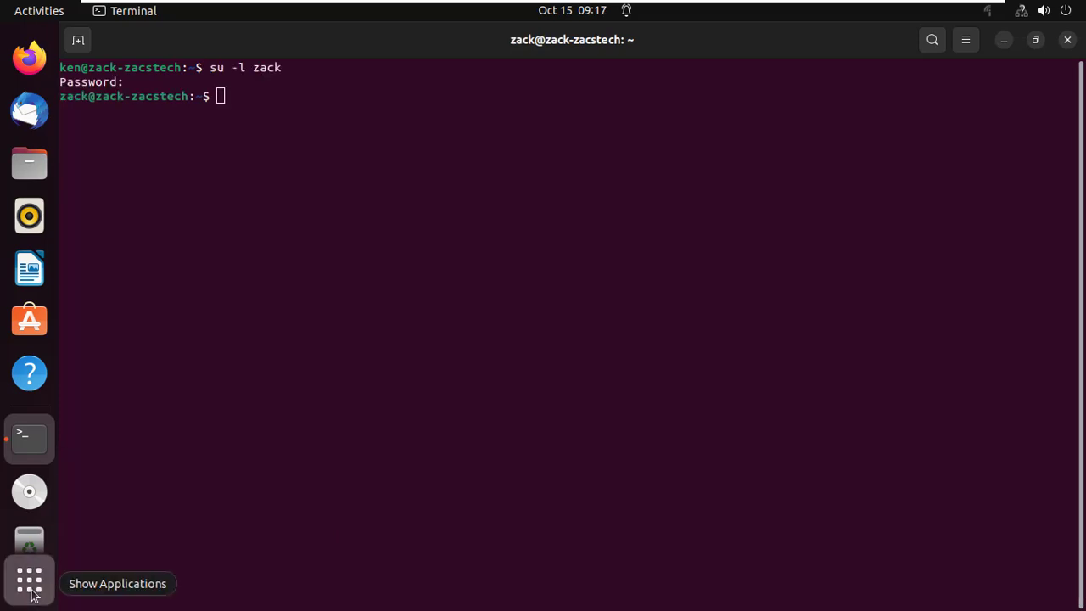
Search the applications overview for 'user' and open the Users settings panel.
left_click(29, 580)
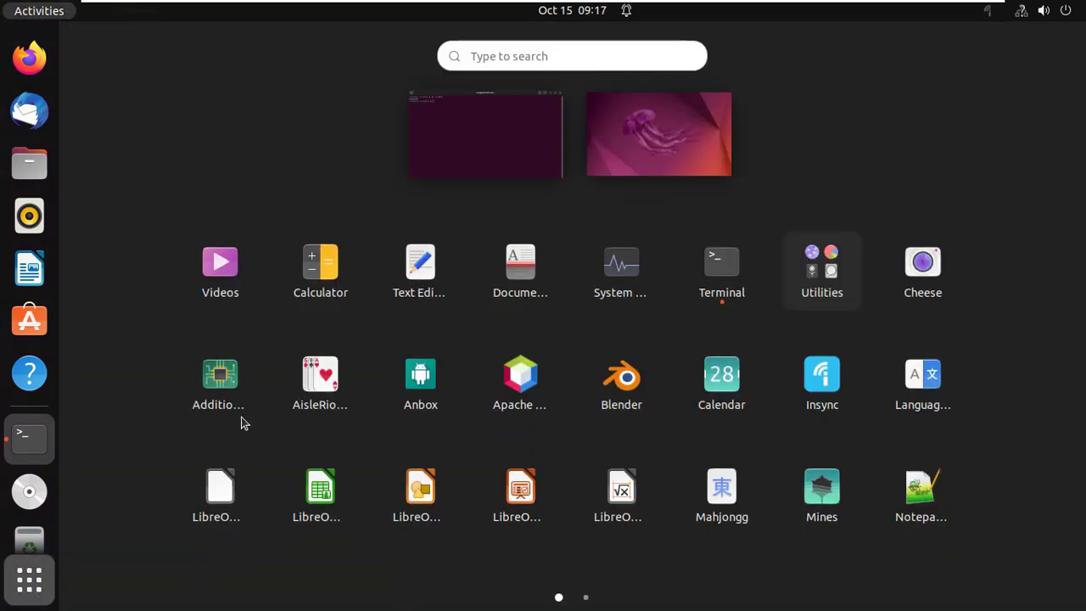
left_click(526, 62)
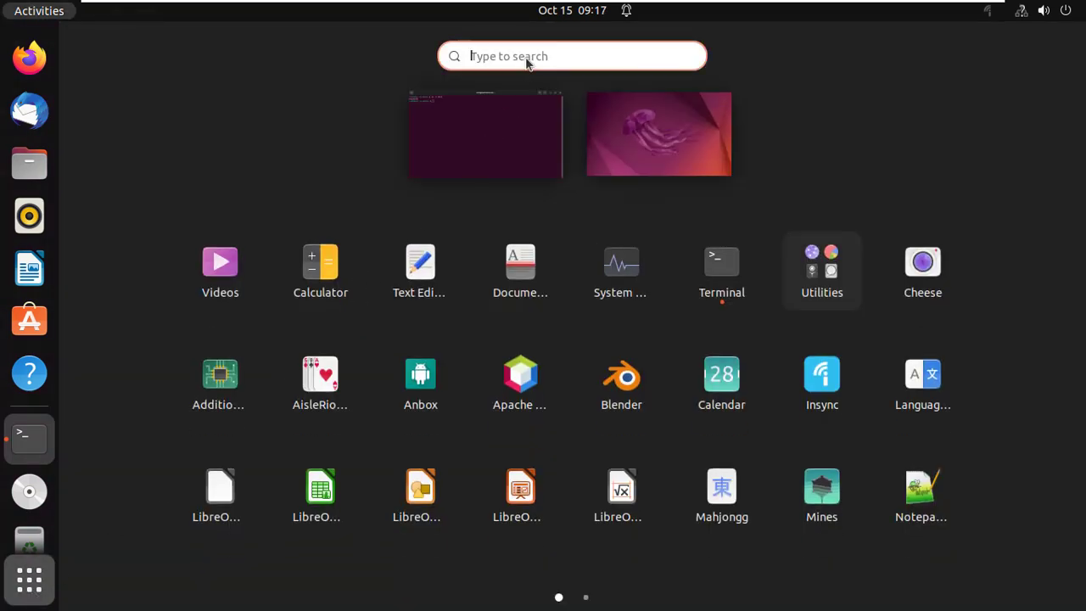
type("user")
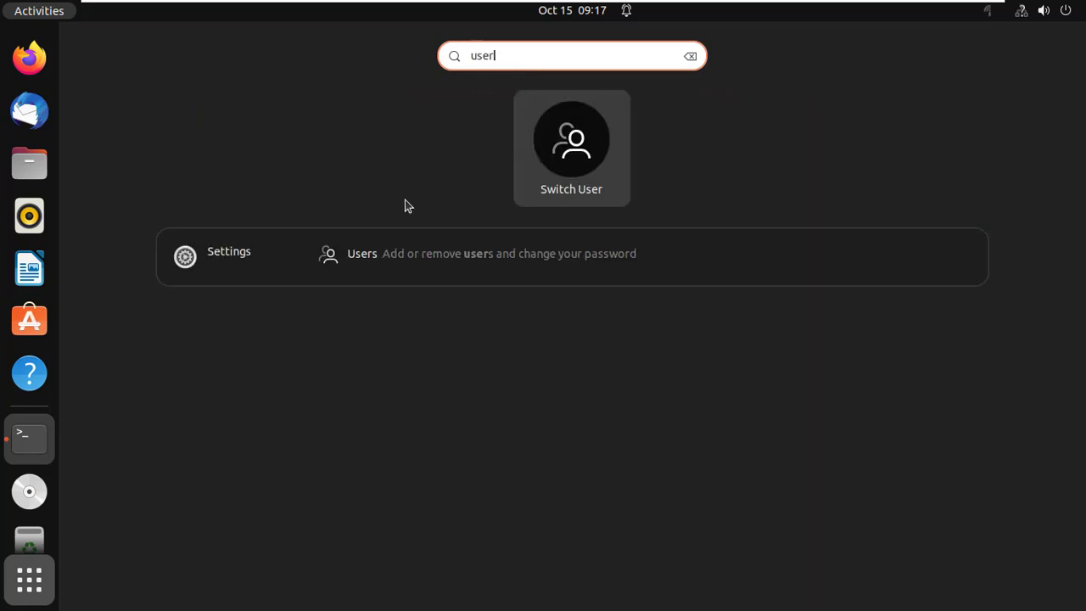
left_click(454, 256)
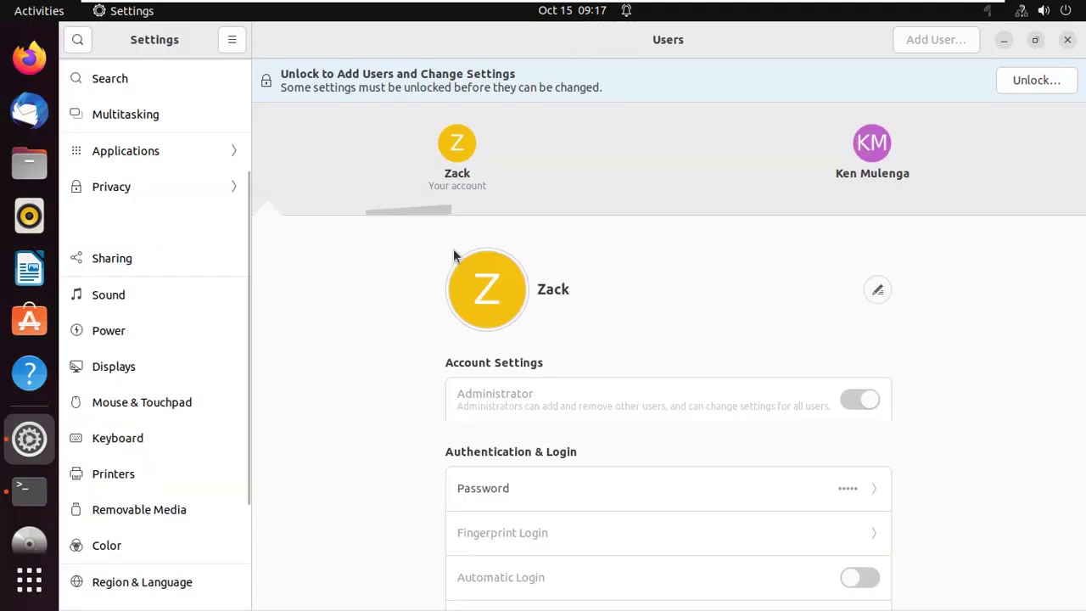
Unlock the Users panel by authenticating with the administrator password.
left_click(1026, 81)
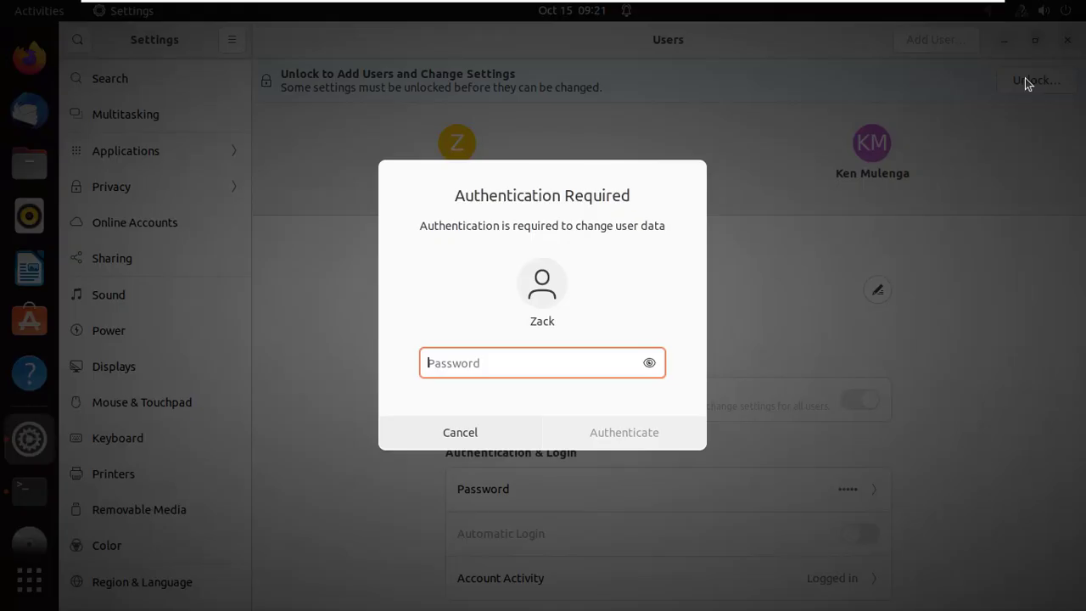
type("p")
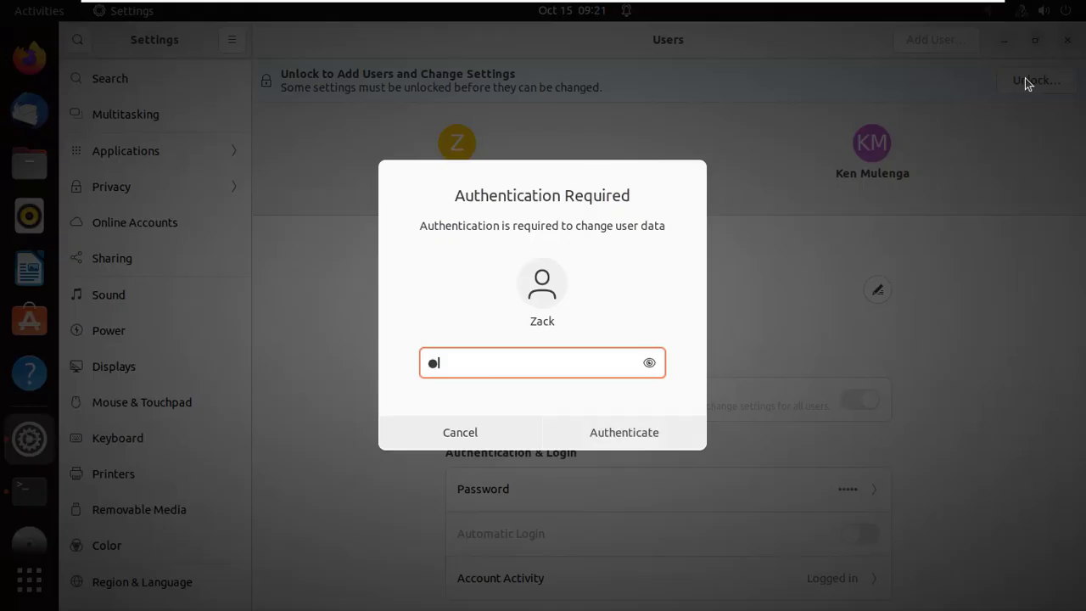
type("asswo")
type("rd")
key("Return")
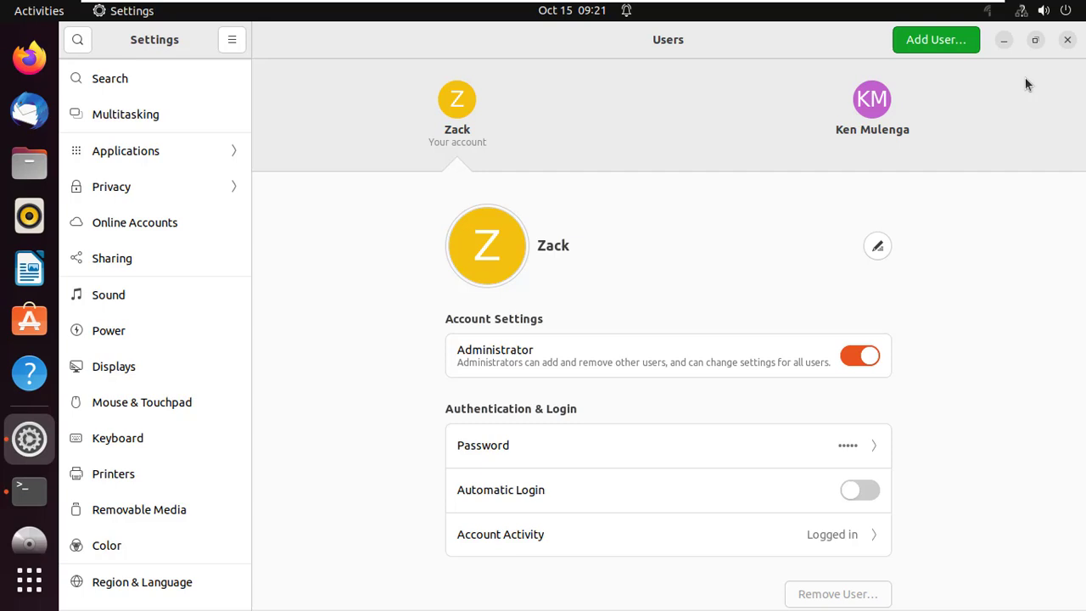
In Add User, try Administrator and Set a password now, then revert to Standard and Allow user to set password.
left_click(918, 43)
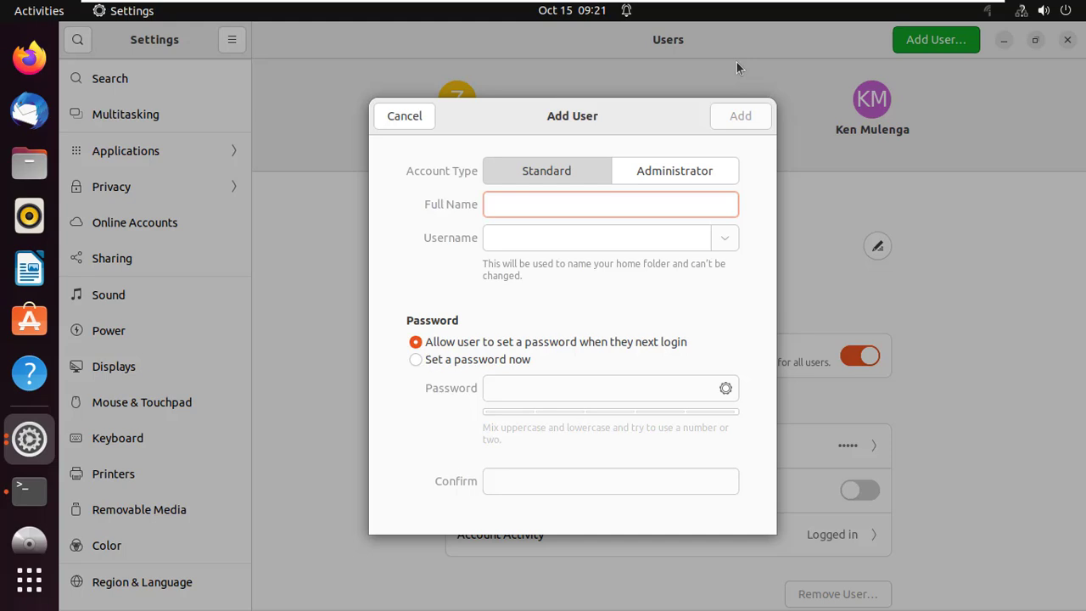
left_click(658, 174)
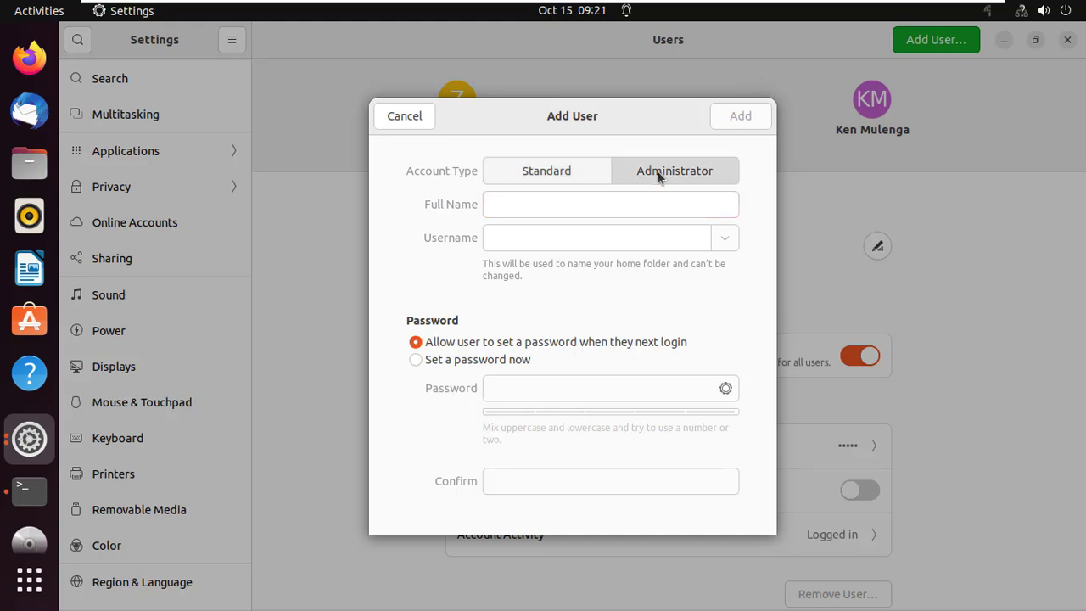
left_click(621, 213)
left_click(597, 236)
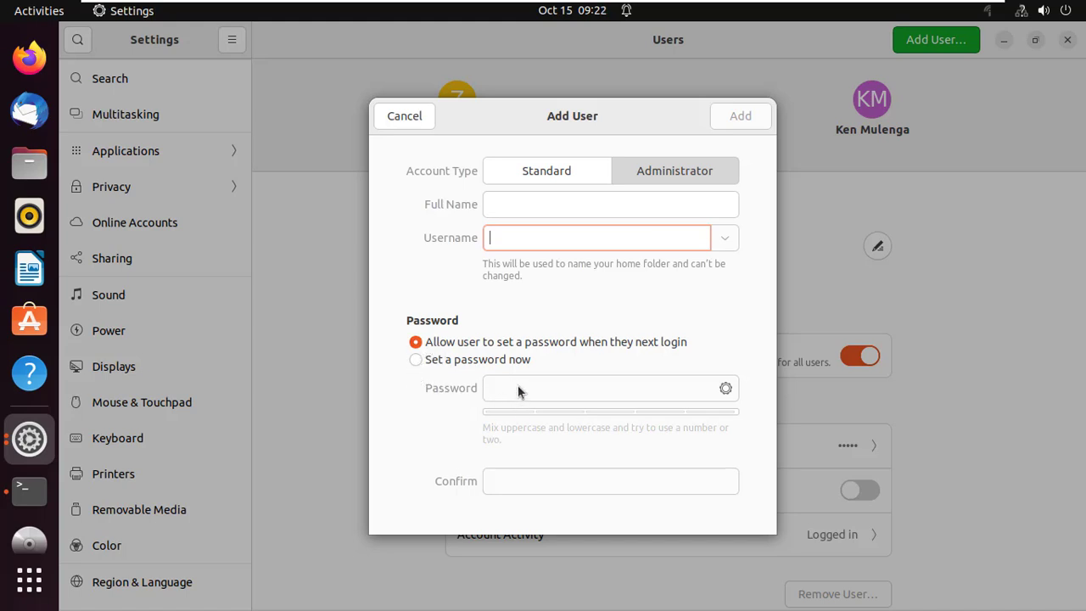
left_click(416, 360)
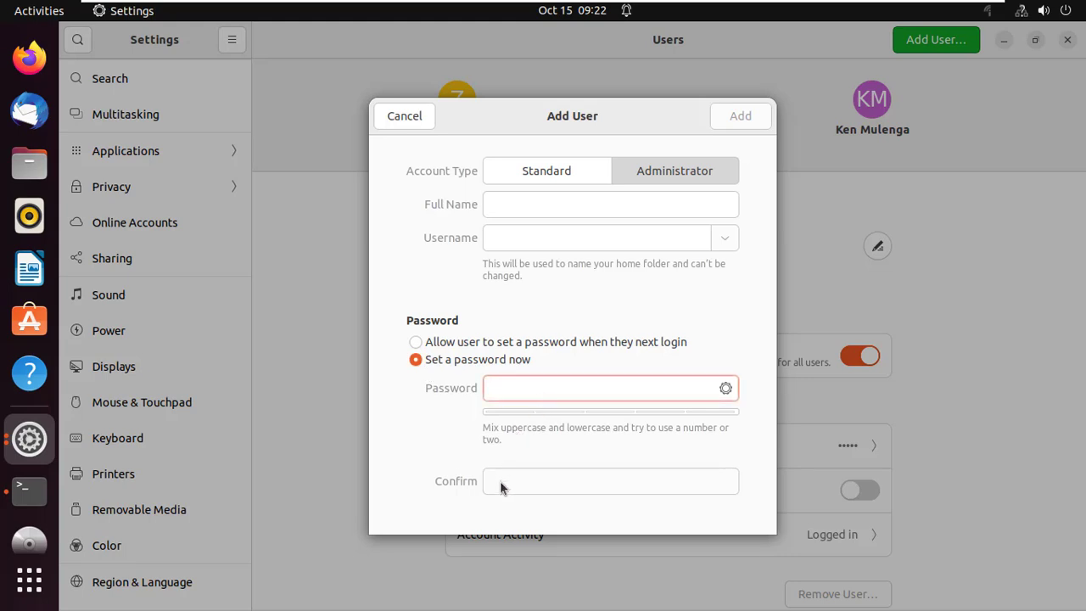
left_click(420, 342)
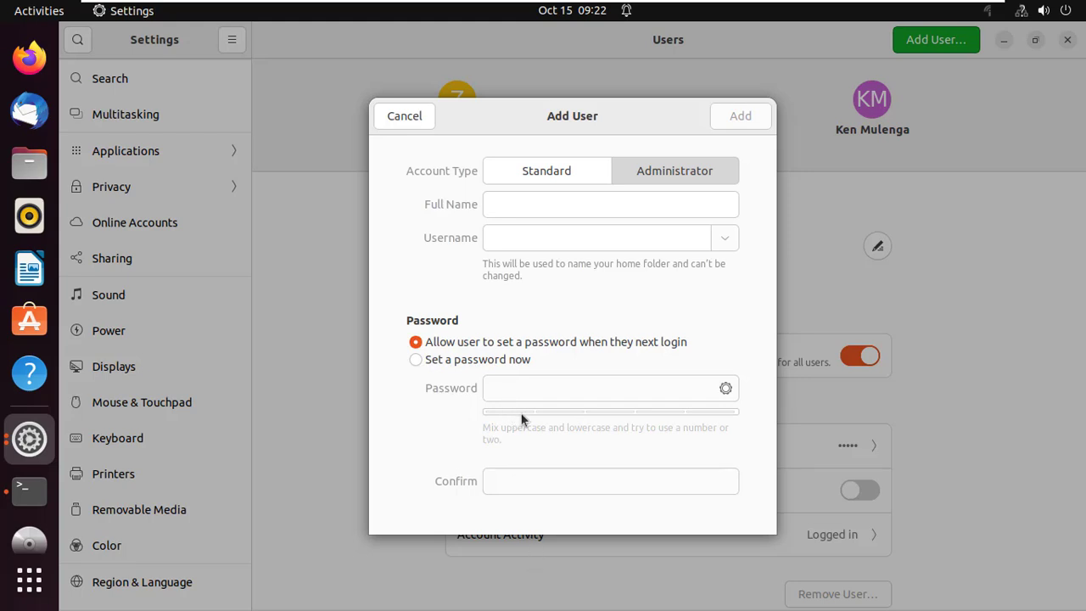
left_click(507, 175)
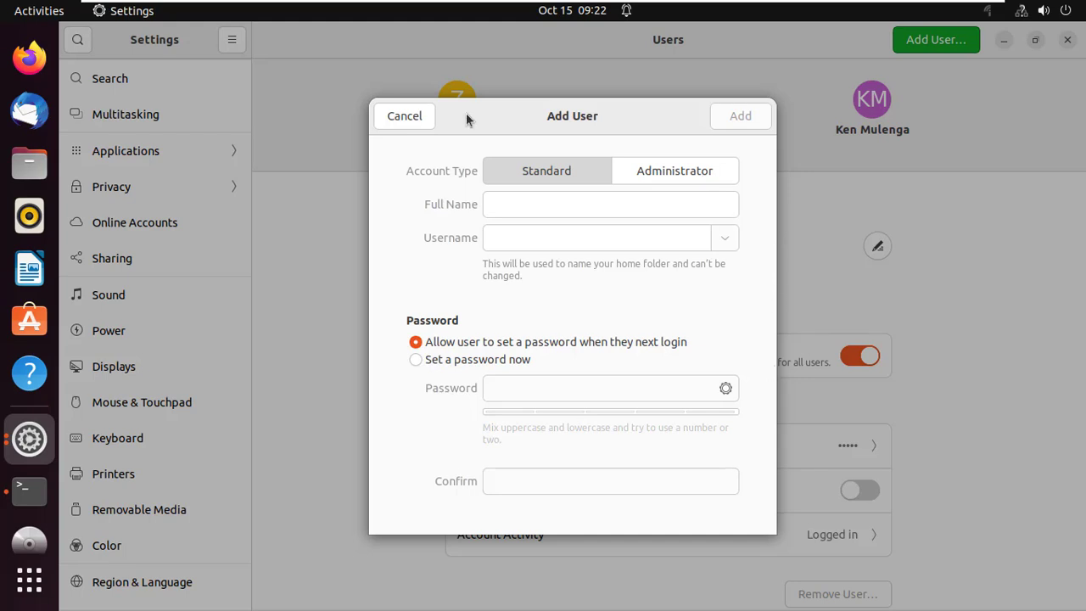
Cancel Add User, open ken's account page, and make his display name editable.
left_click(414, 117)
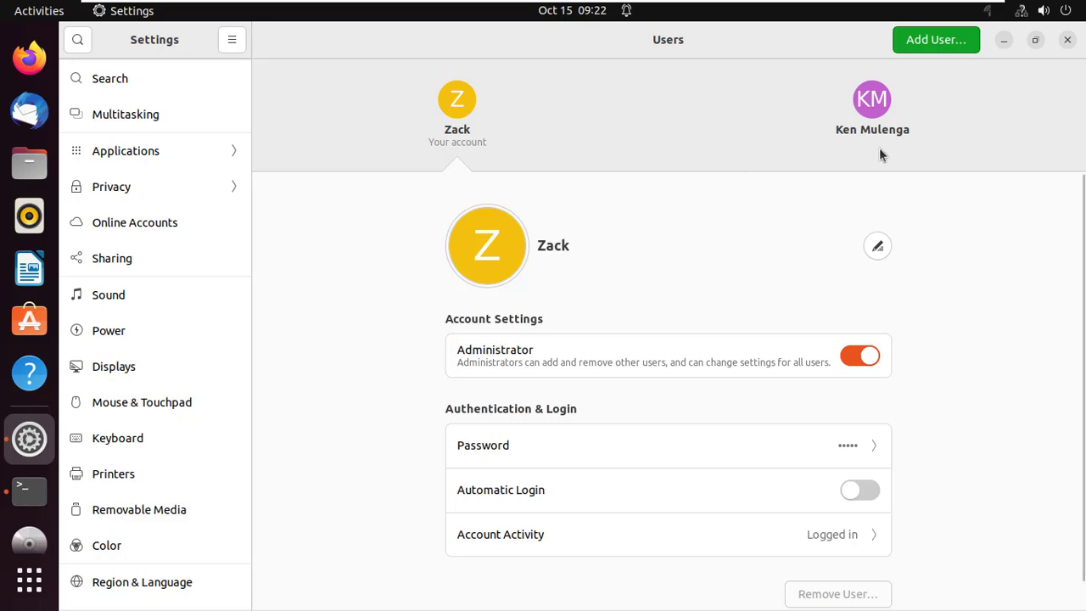
left_click(867, 106)
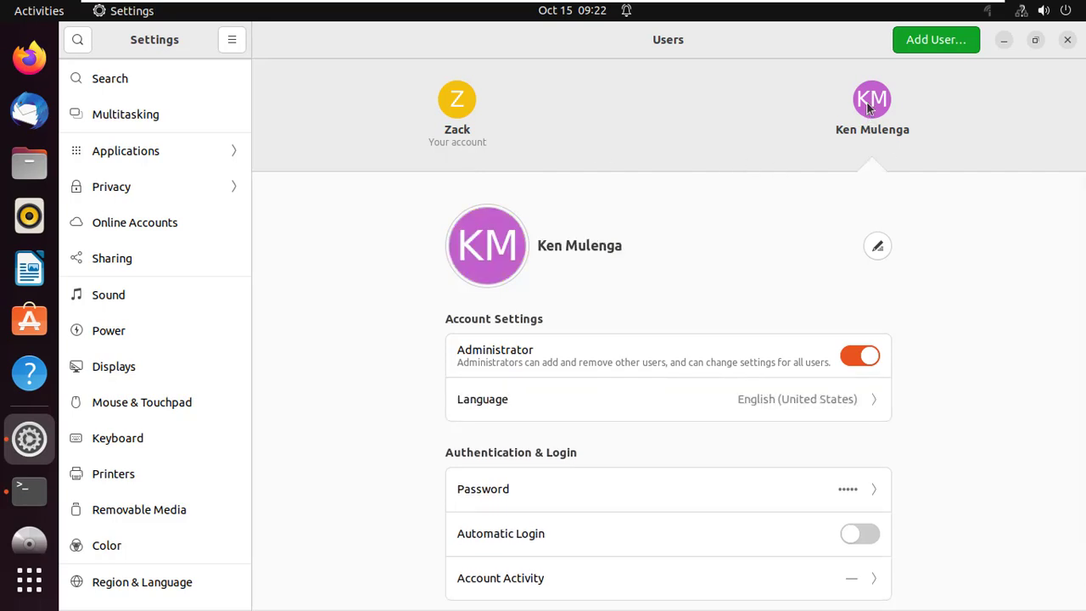
left_click(879, 248)
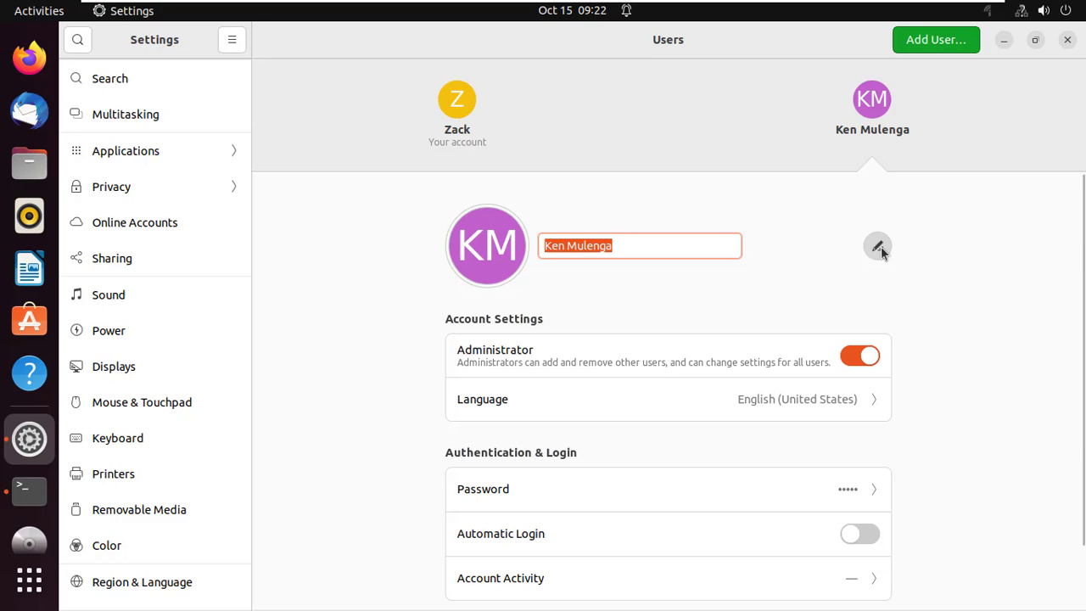